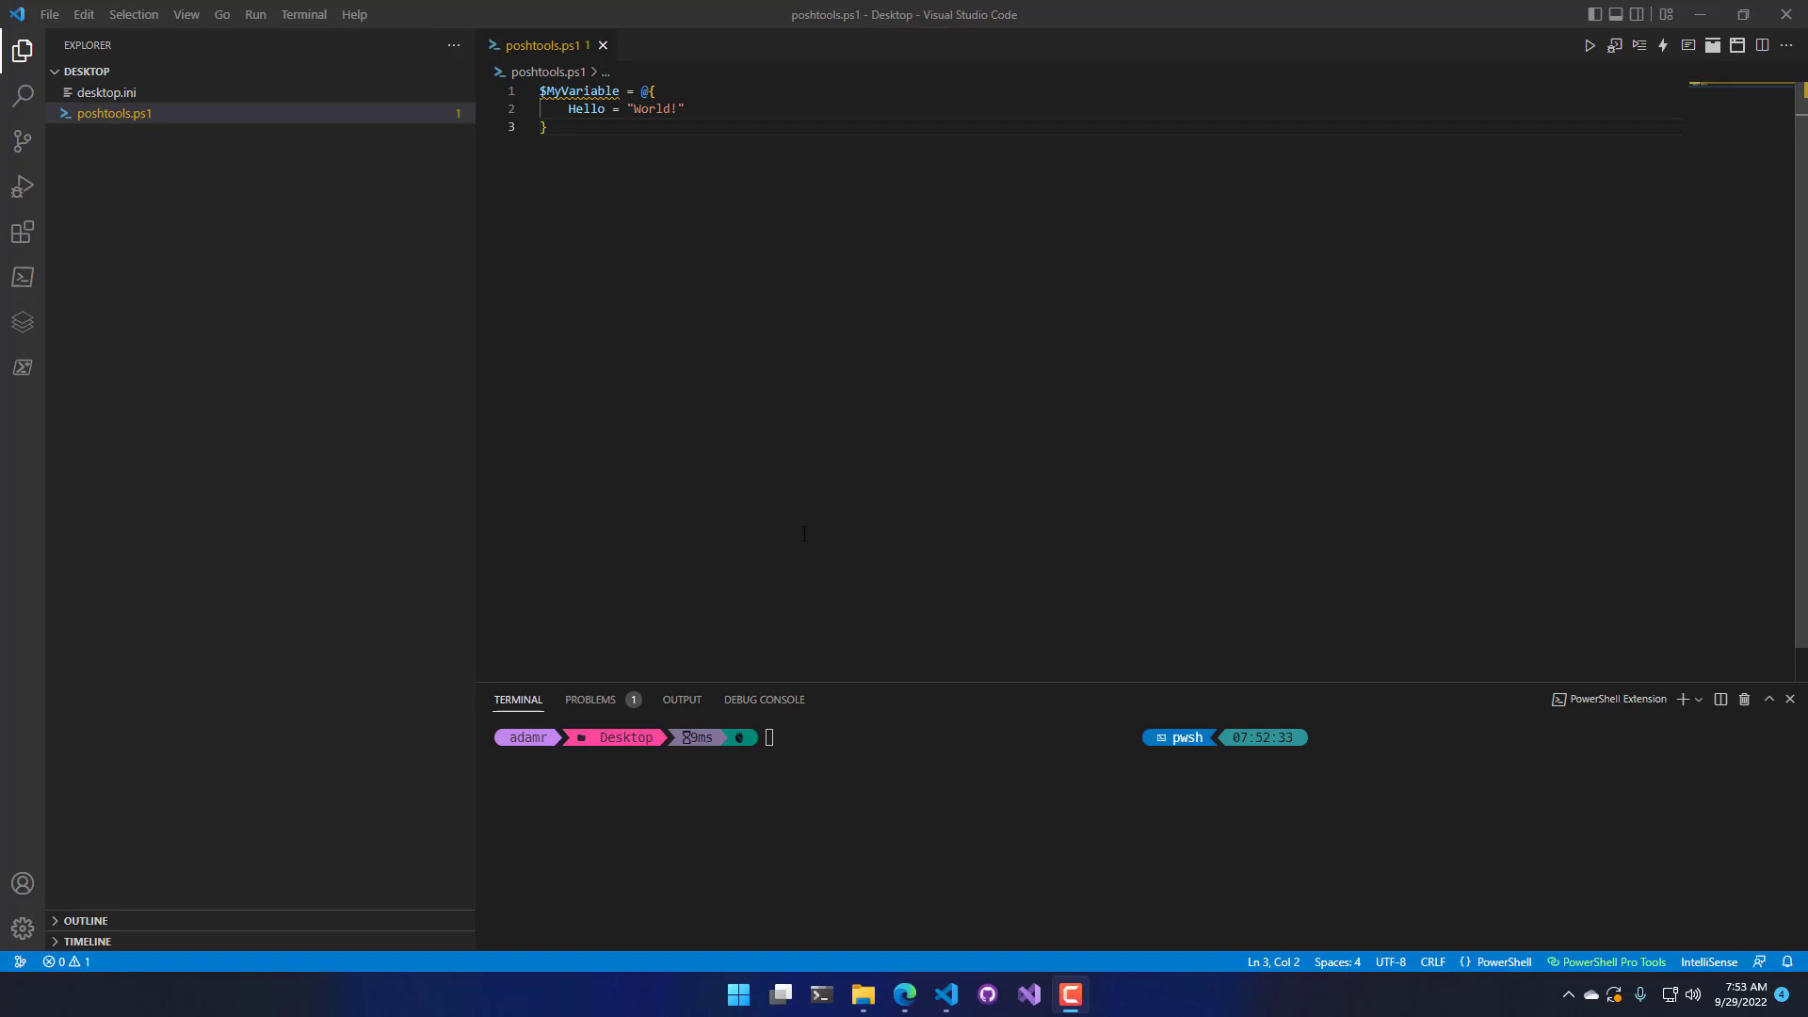
- Drag the Explorer sidebar's edge left to widen the poshtools.ps1 editor
drag(475, 278, 335, 271)
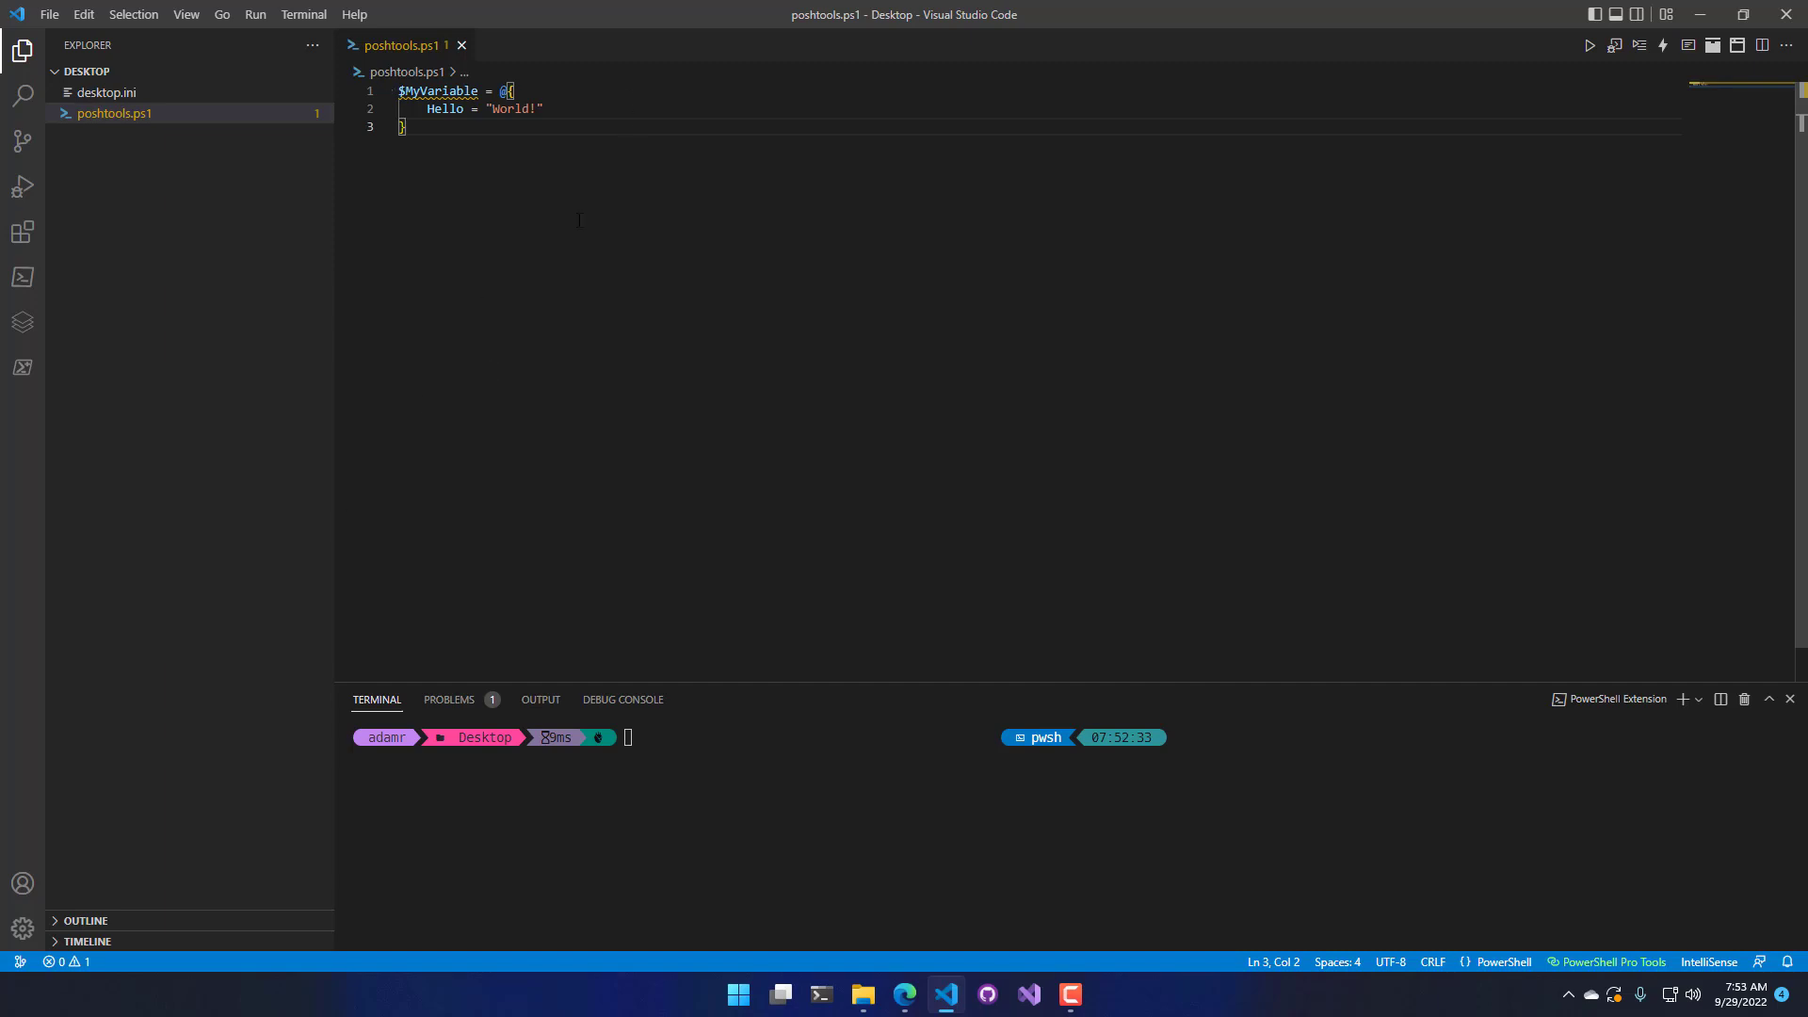
- Show the PowerShell Pro Tools Variables list and inspect MyInvocation's properties, then collapse it
click(25, 380)
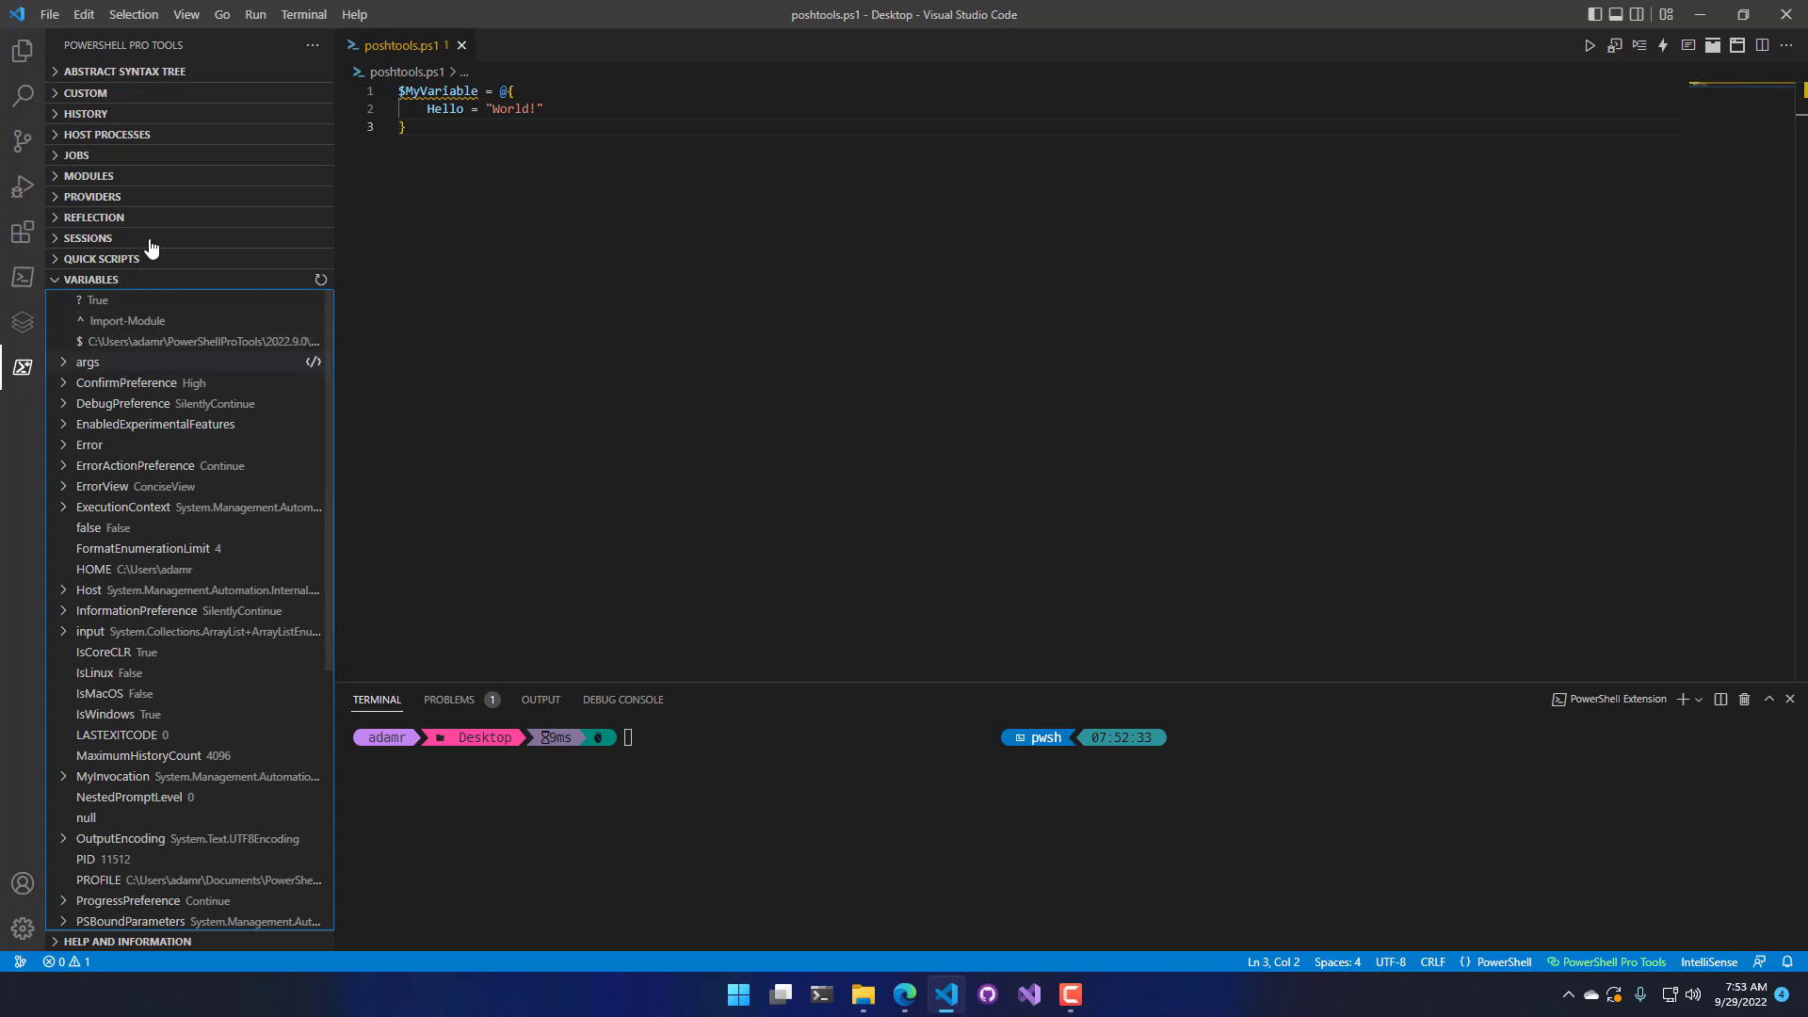
scroll(181, 588, down, 2)
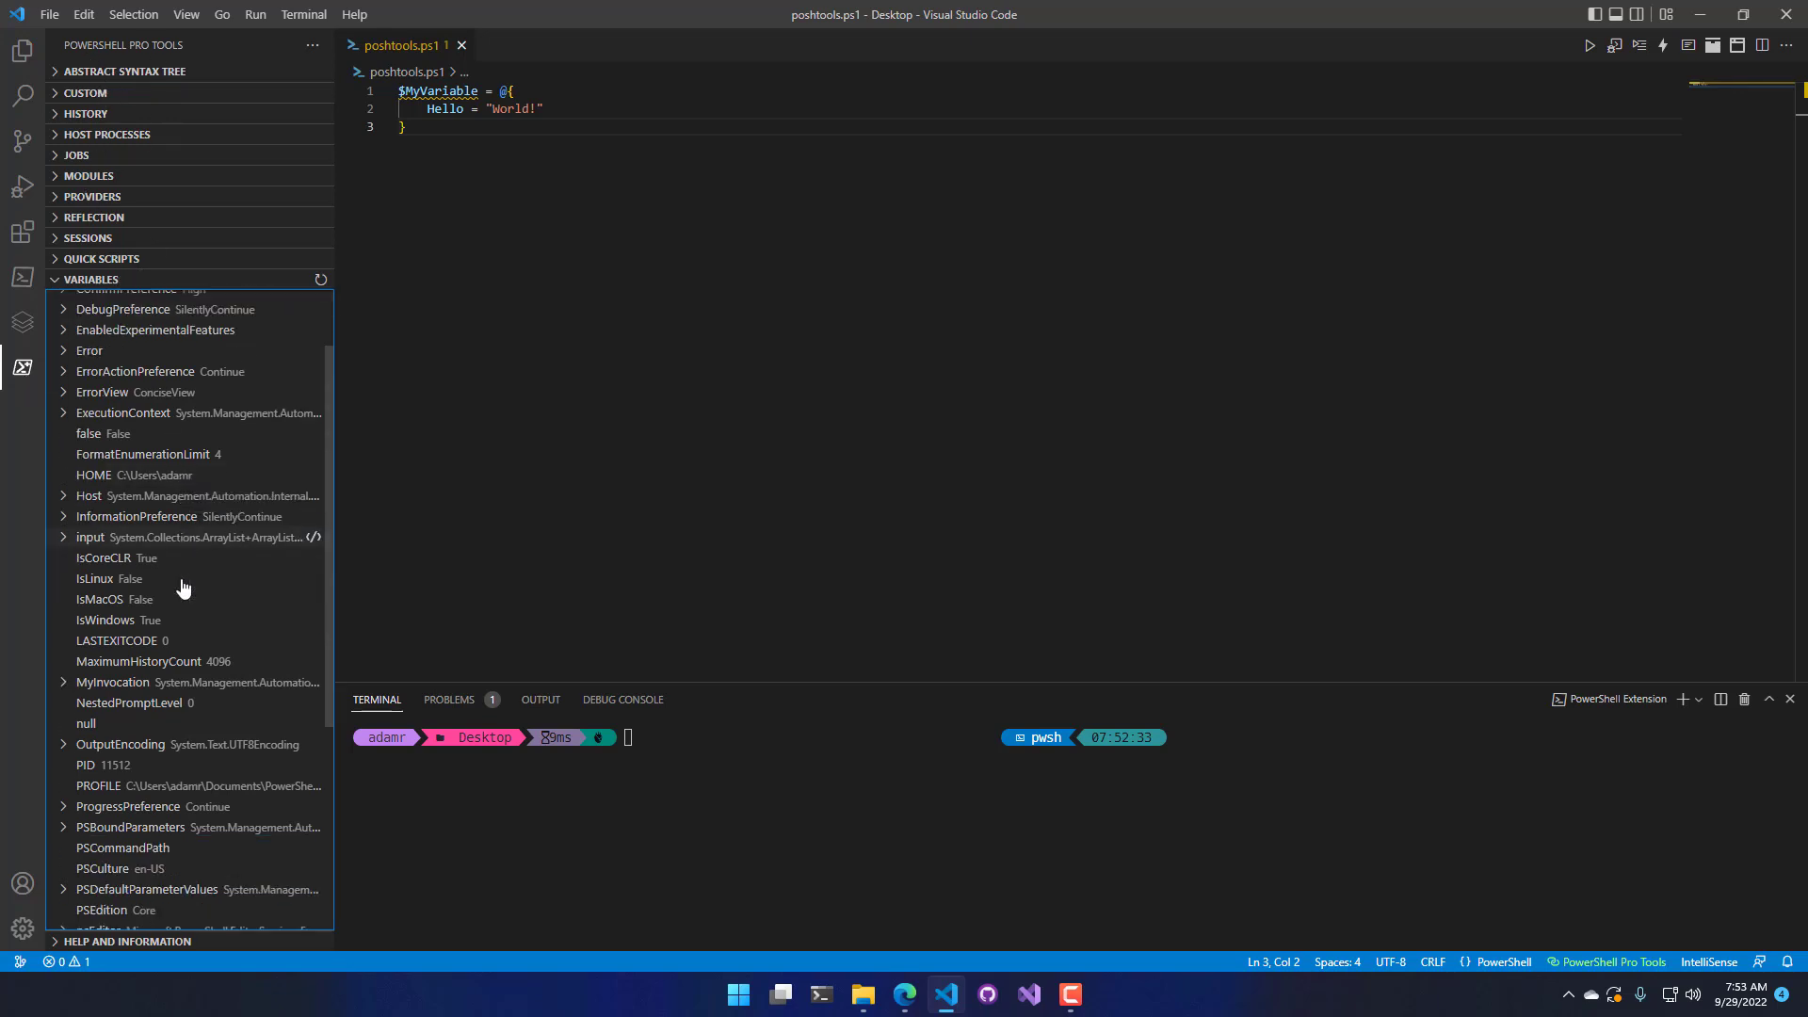
scroll(182, 598, up, 1)
scroll(169, 537, up, 1)
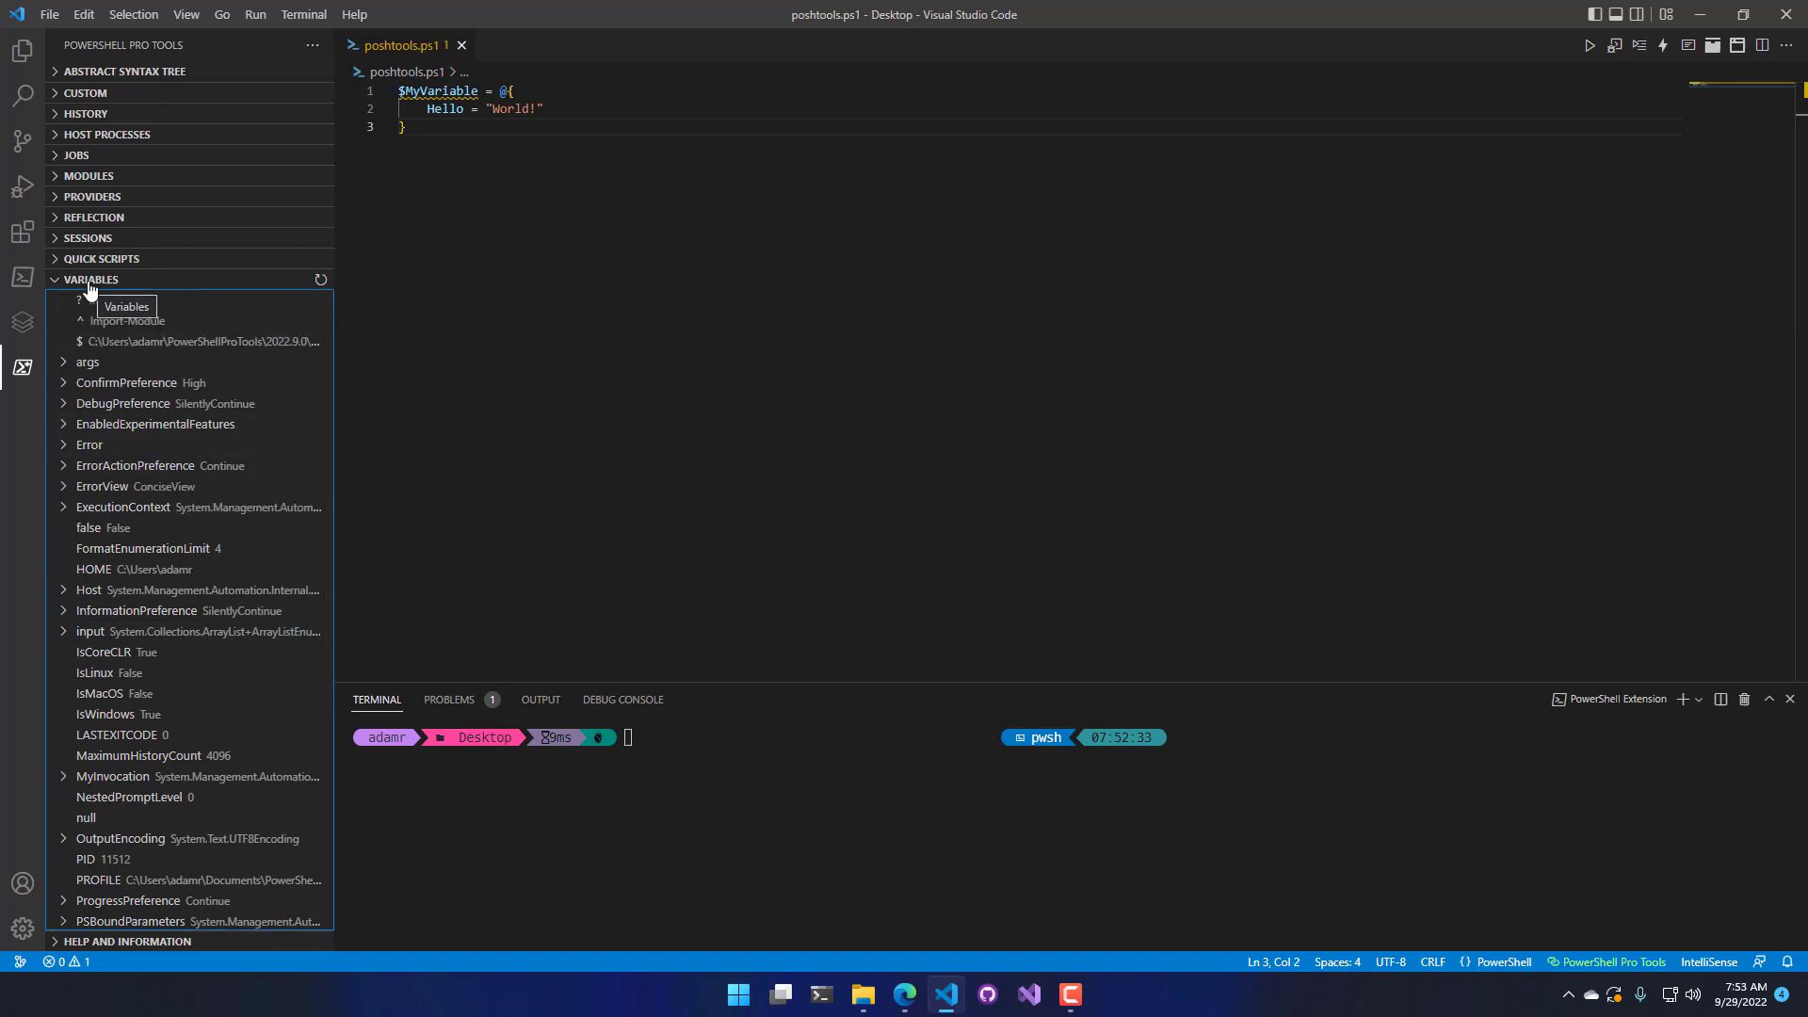
mouse_move(128, 321)
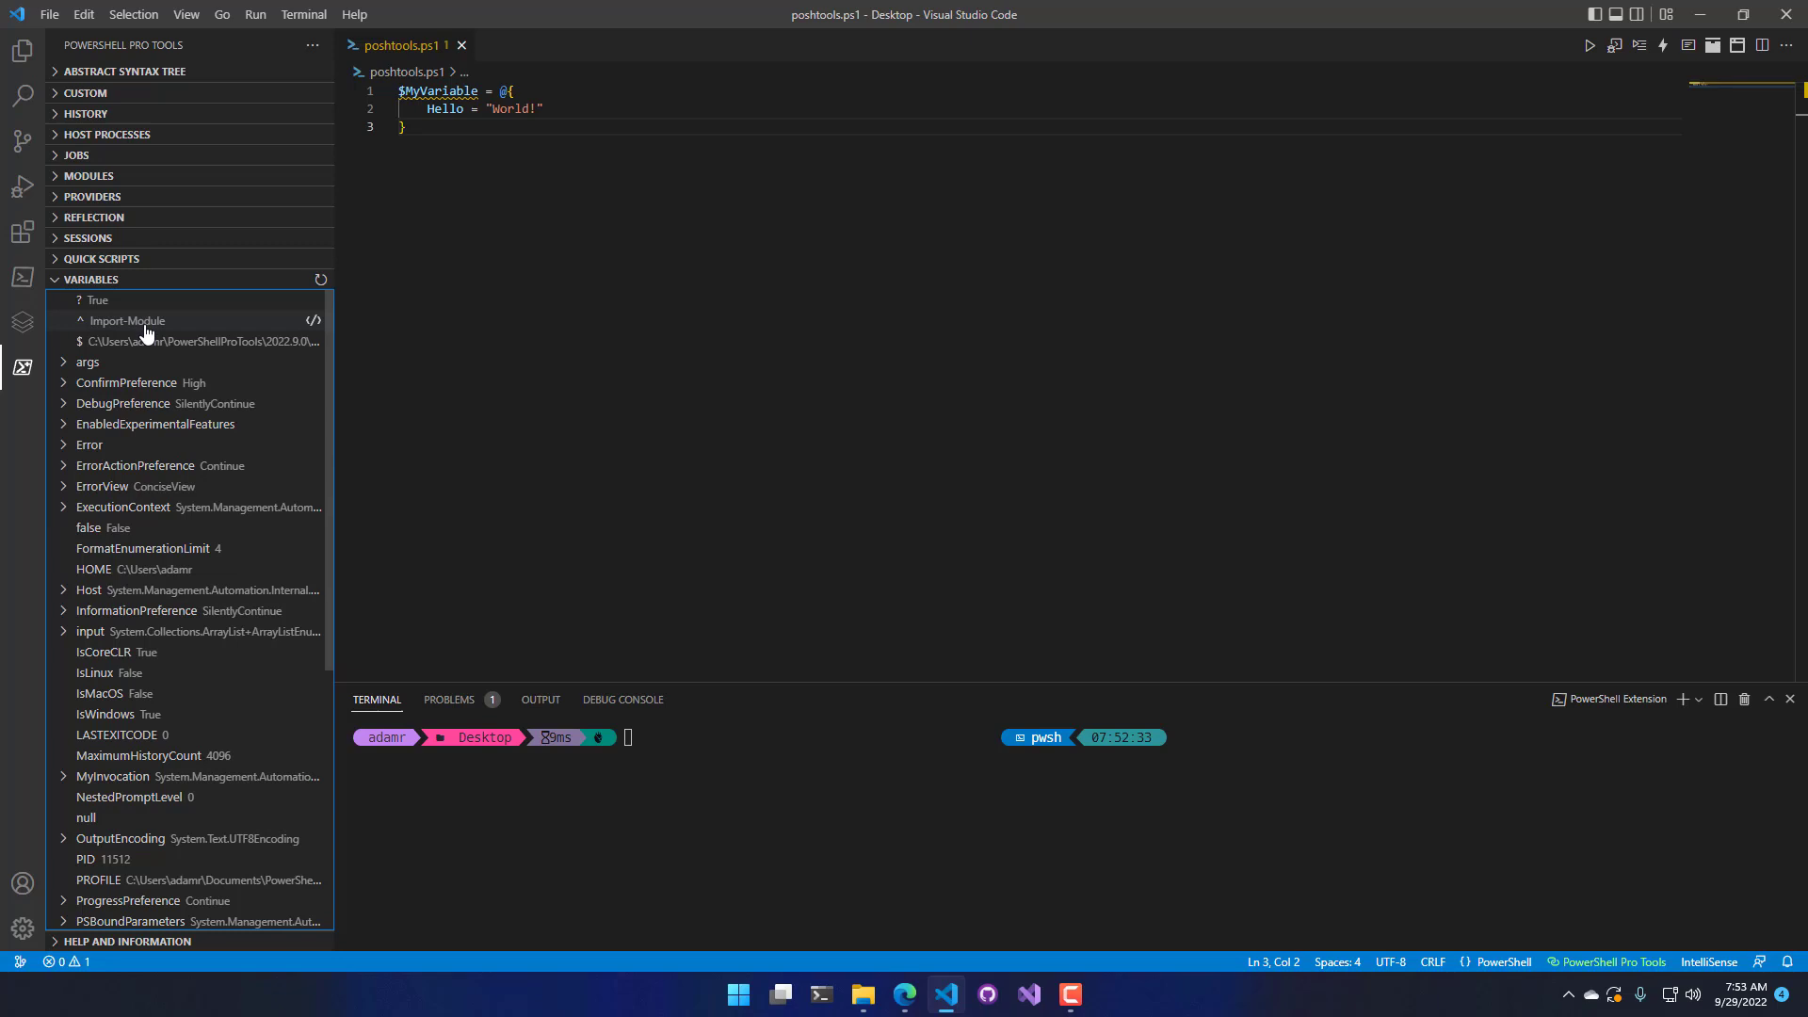
scroll(170, 539, down, 5)
scroll(170, 540, up, 2)
scroll(177, 557, up, 1)
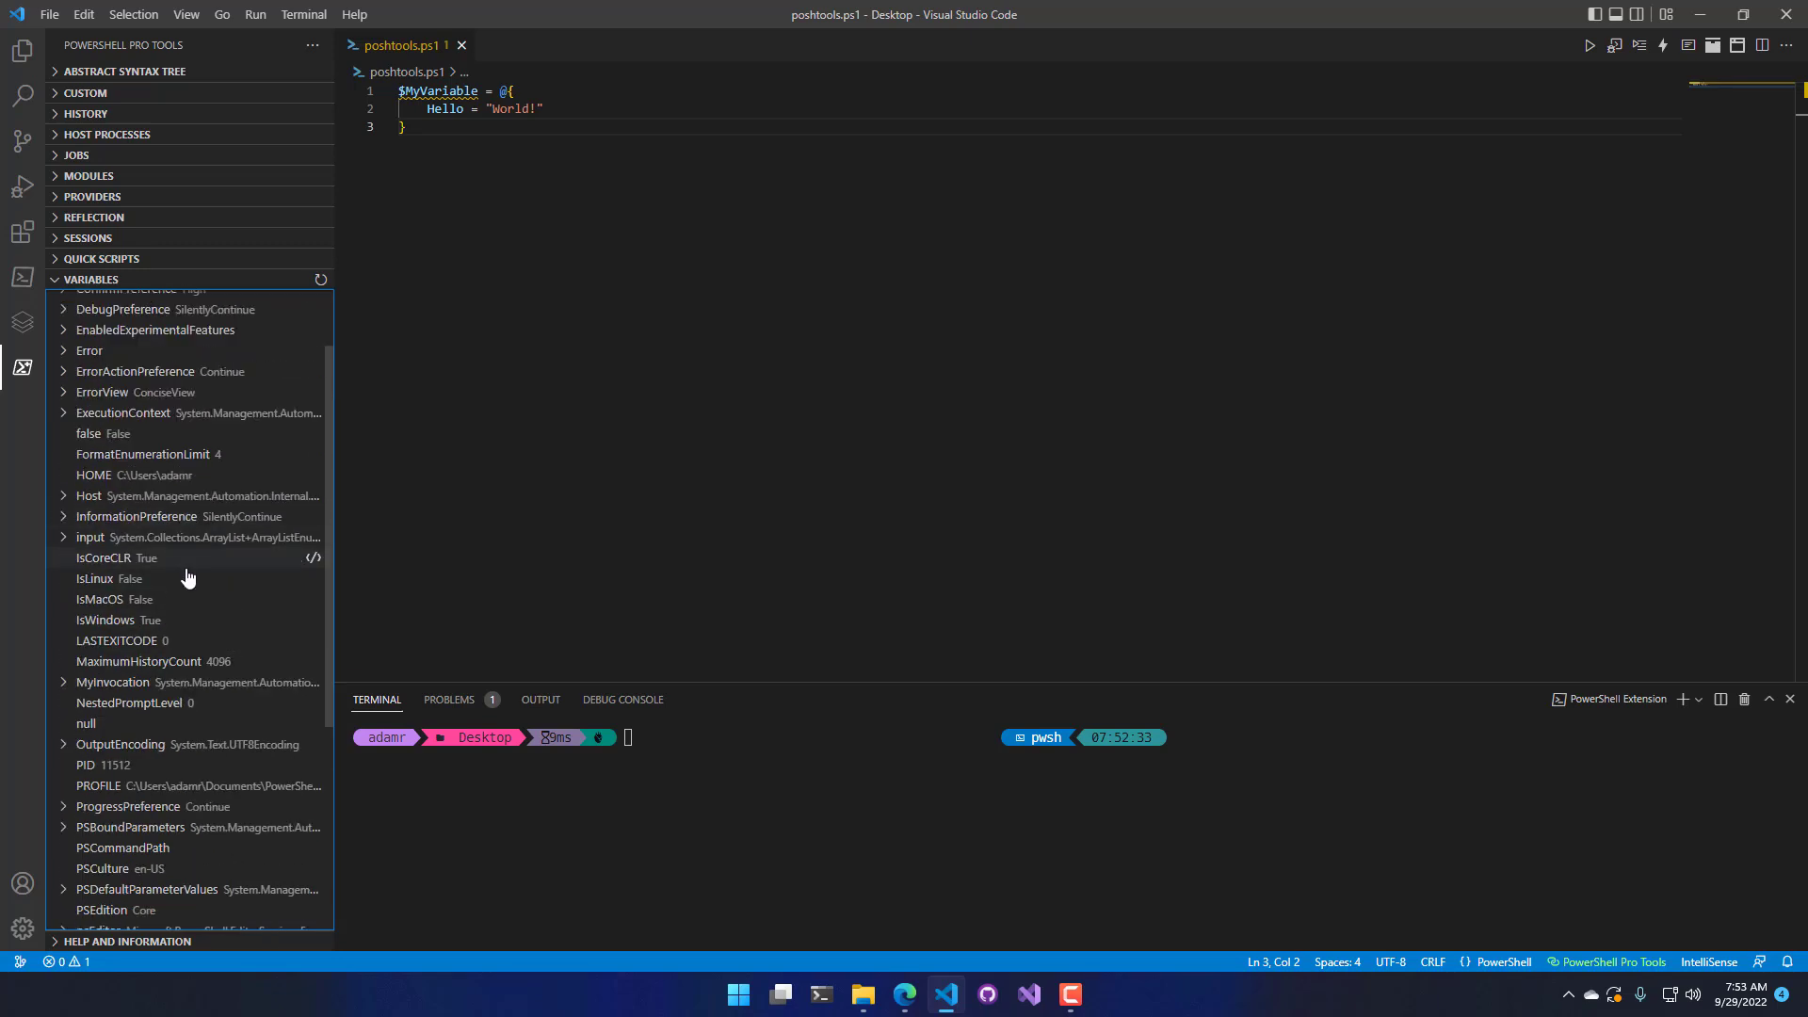
scroll(186, 575, up, 1)
scroll(185, 575, up, 1)
scroll(185, 575, down, 1)
scroll(183, 577, down, 2)
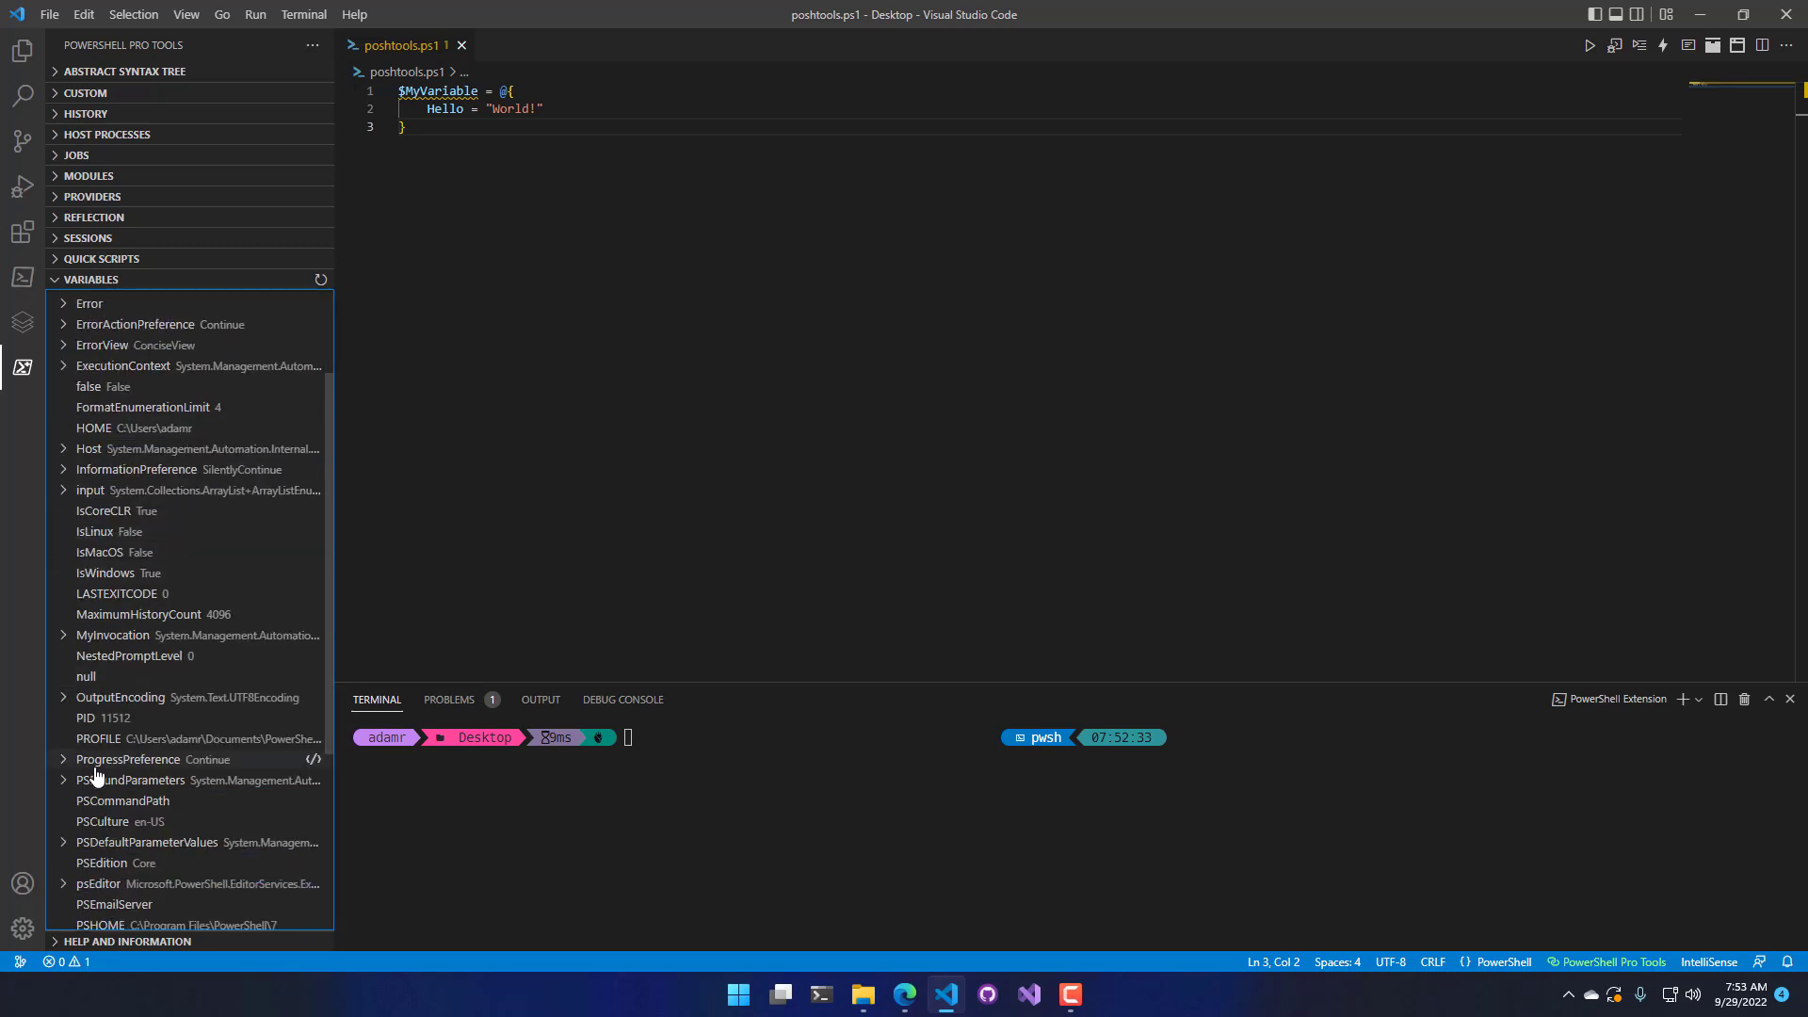
click(89, 636)
scroll(135, 706, down, 3)
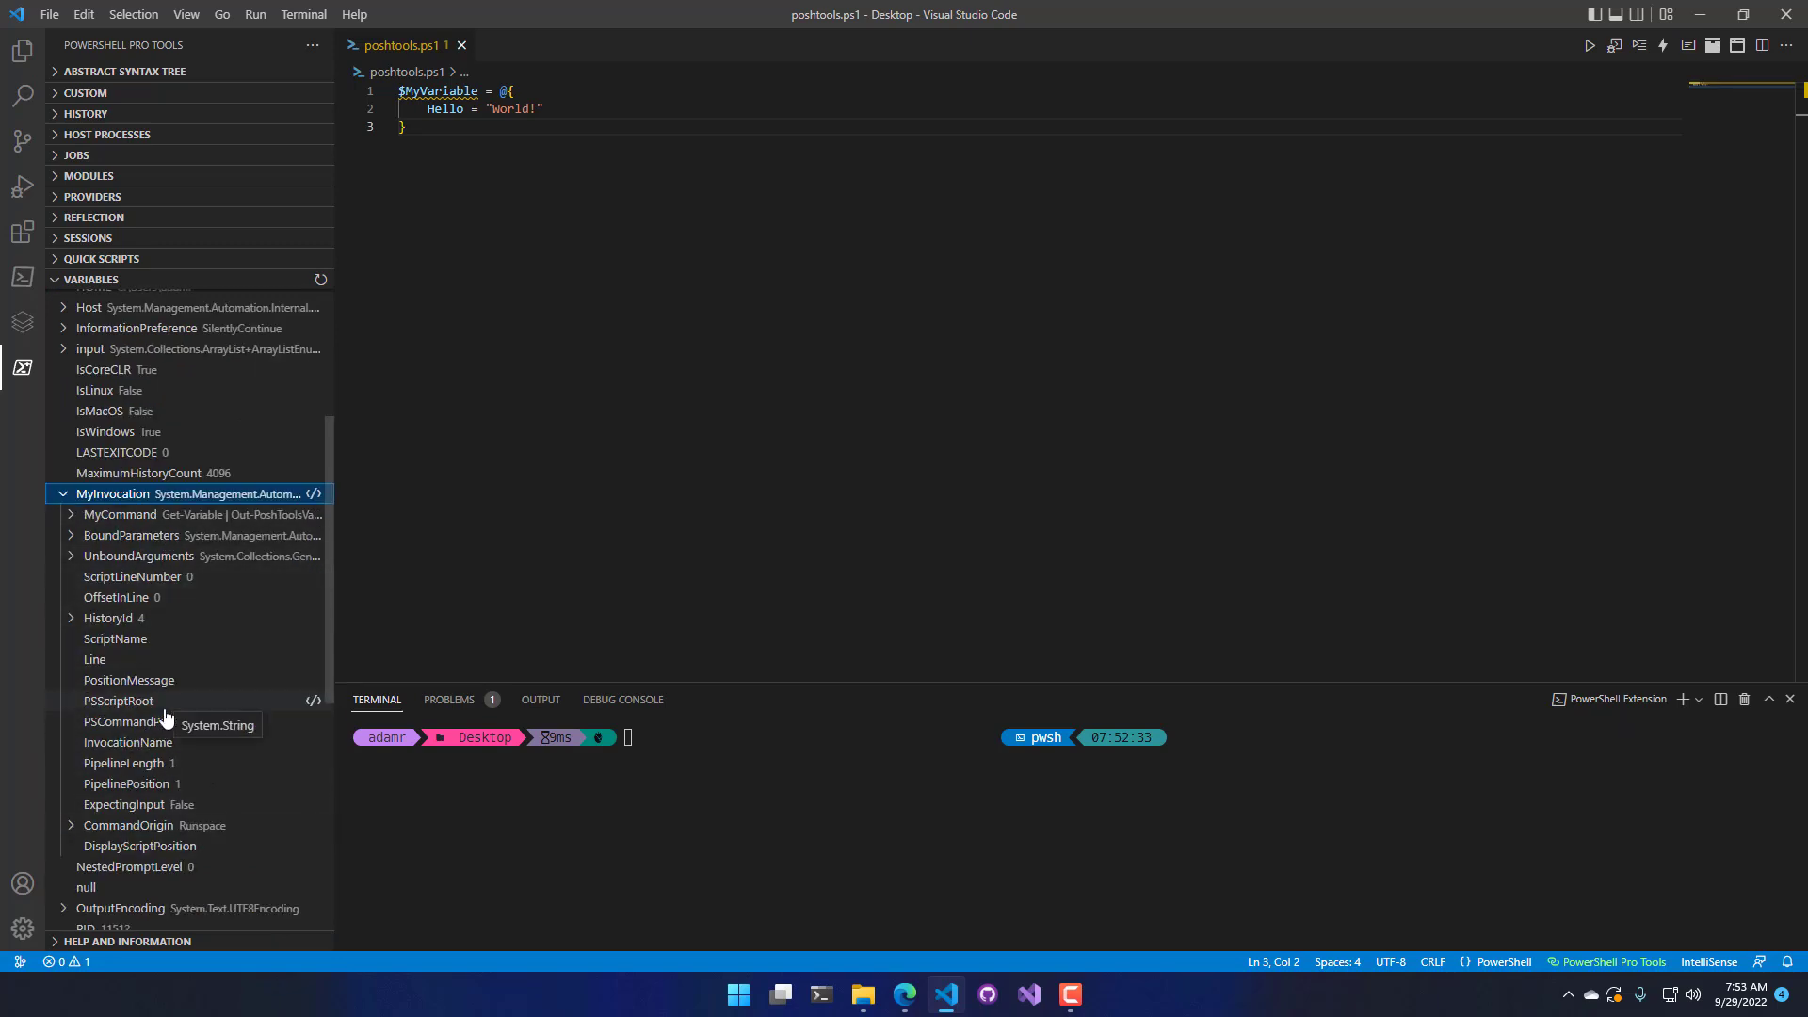
click(63, 494)
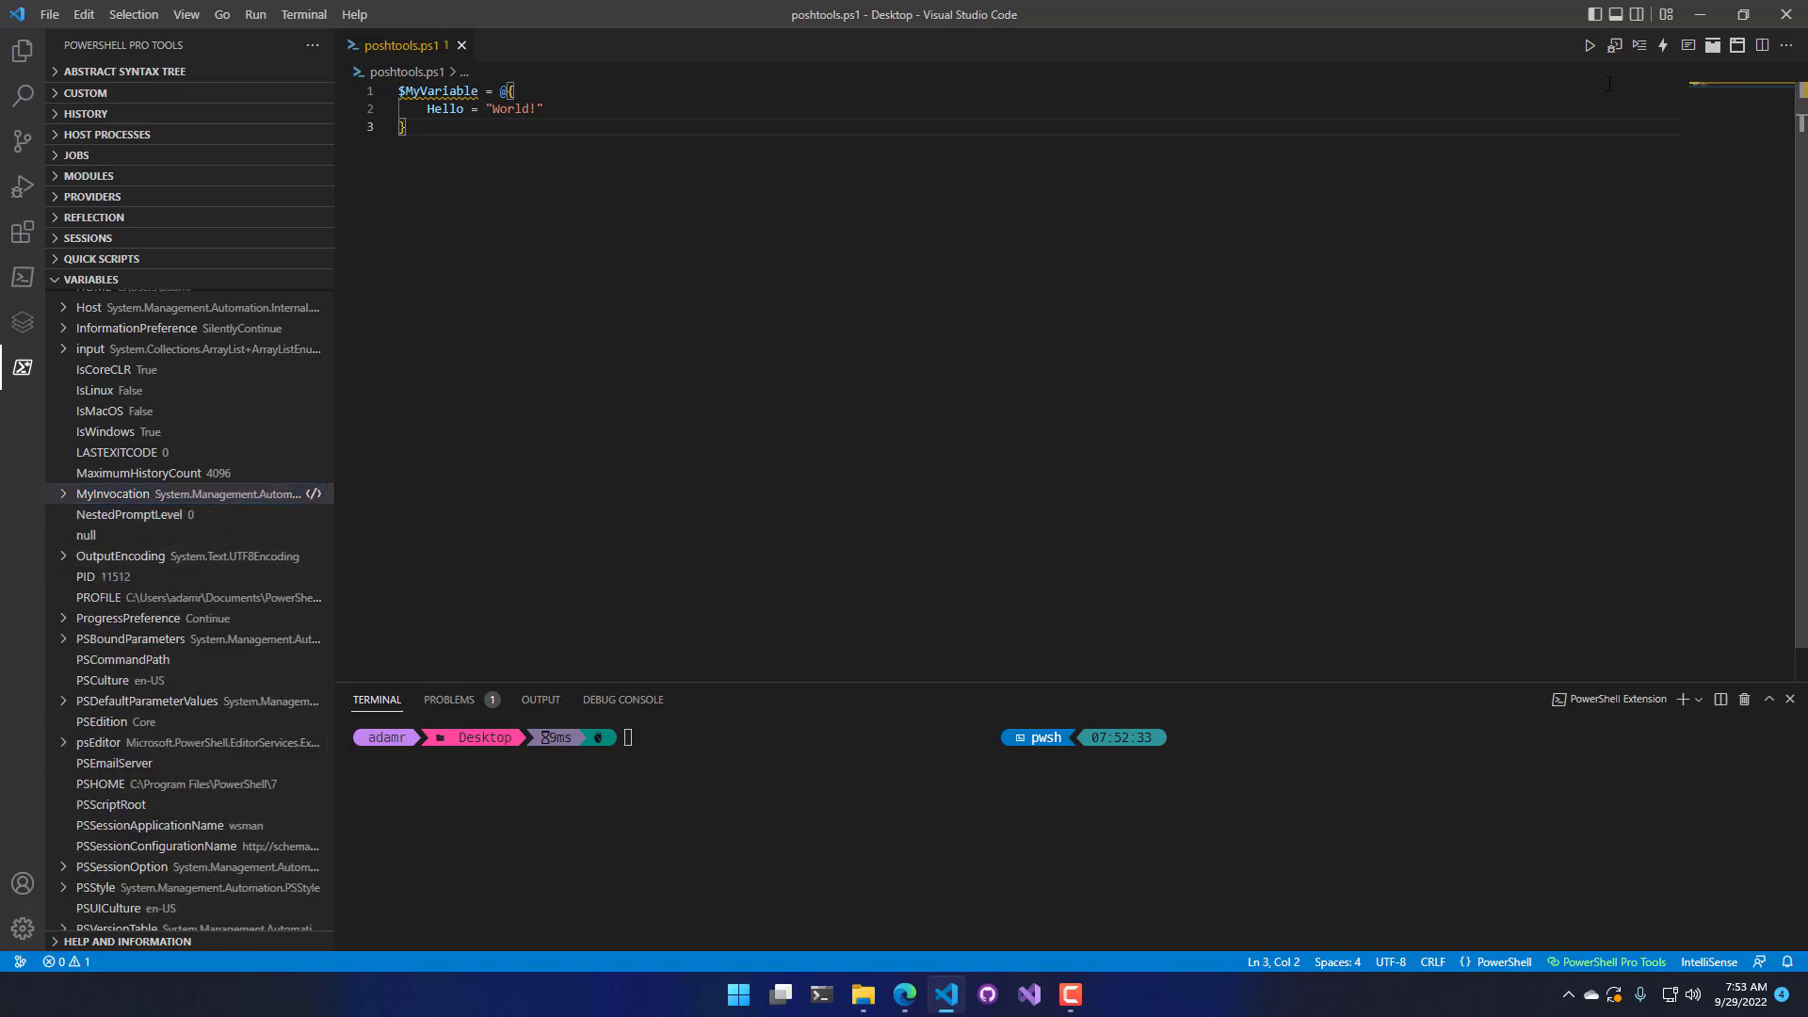
- Run poshtools.ps1 in the terminal, then return to the PowerShell Pro Tools Variables list
click(1589, 46)
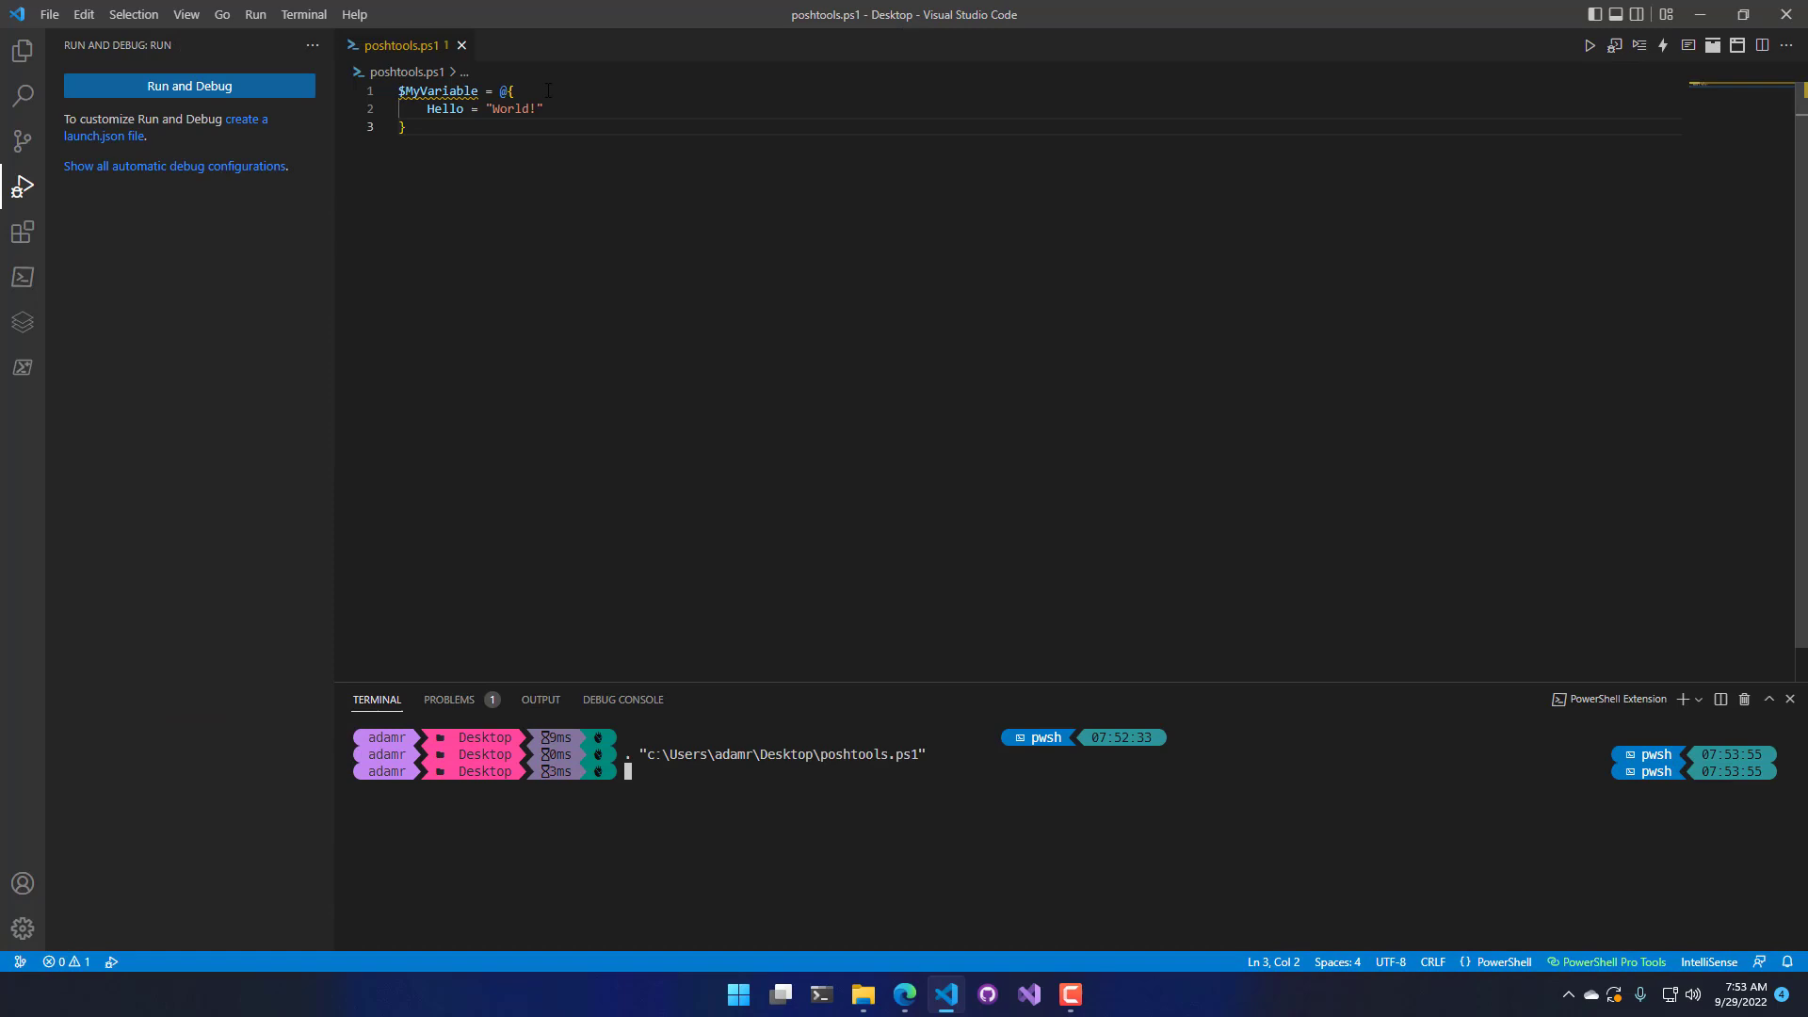
click(599, 197)
key(ctrl+a)
click(516, 133)
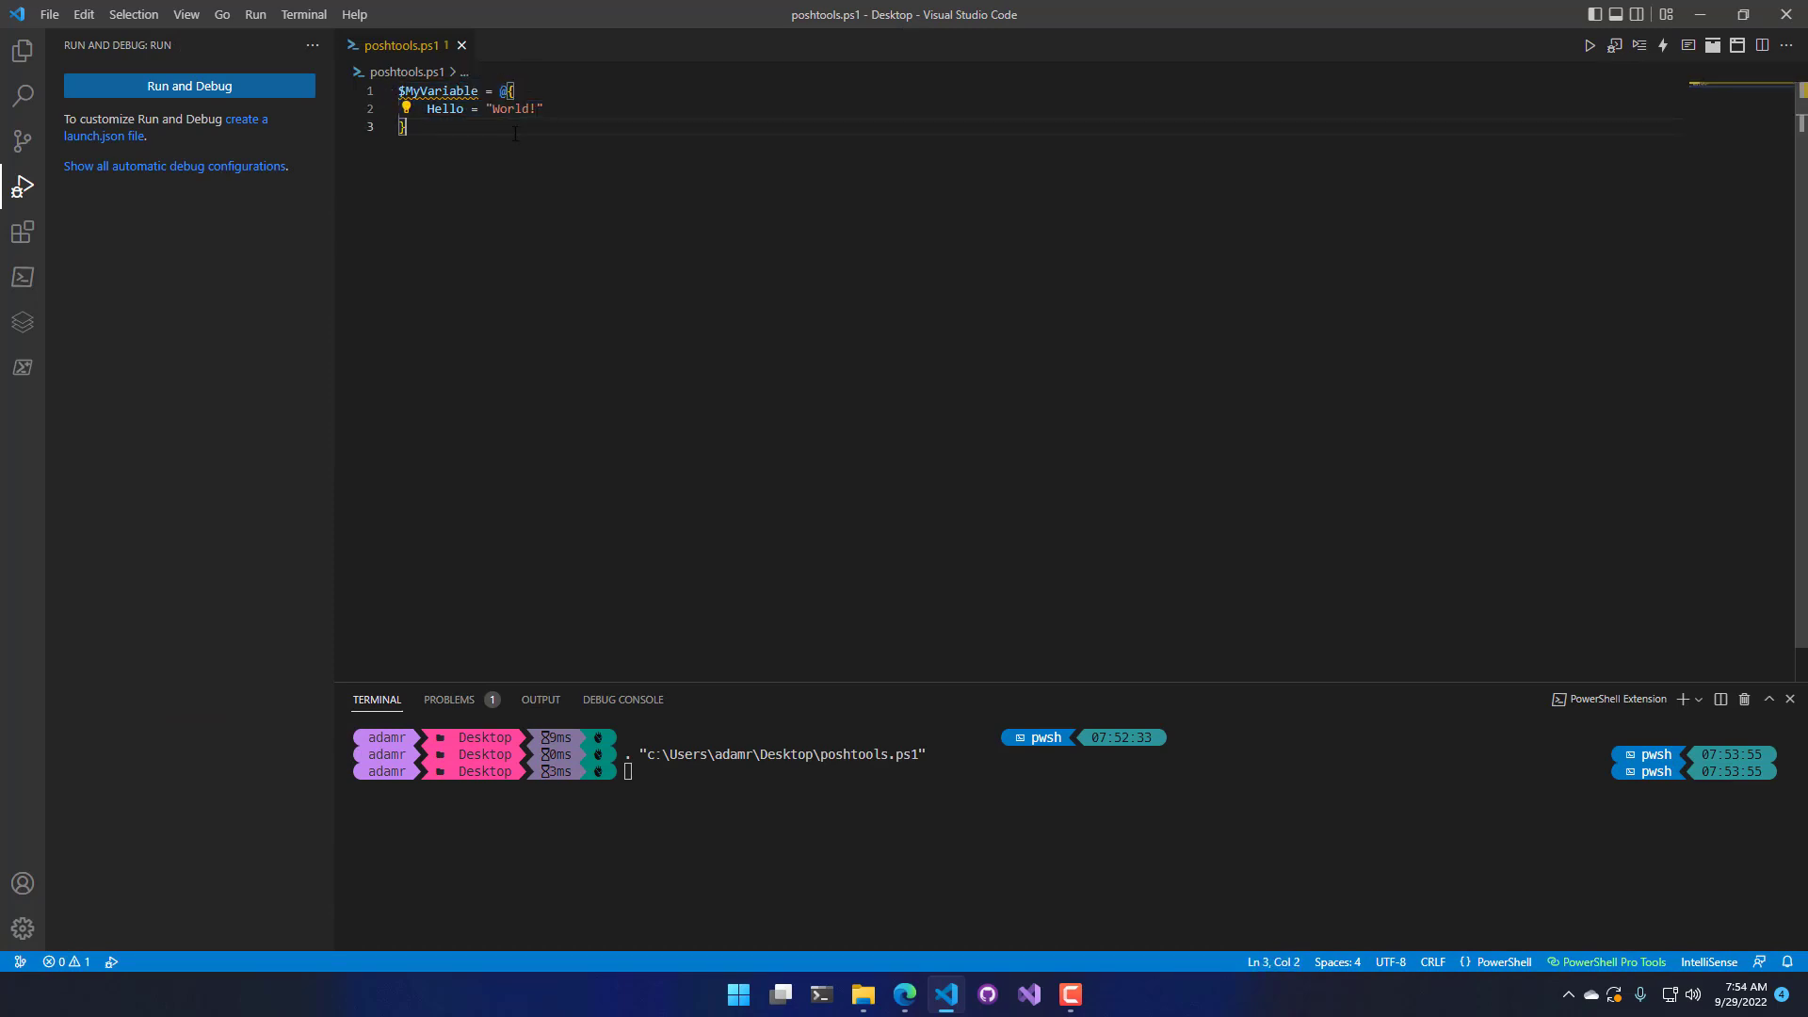
click(23, 51)
click(23, 364)
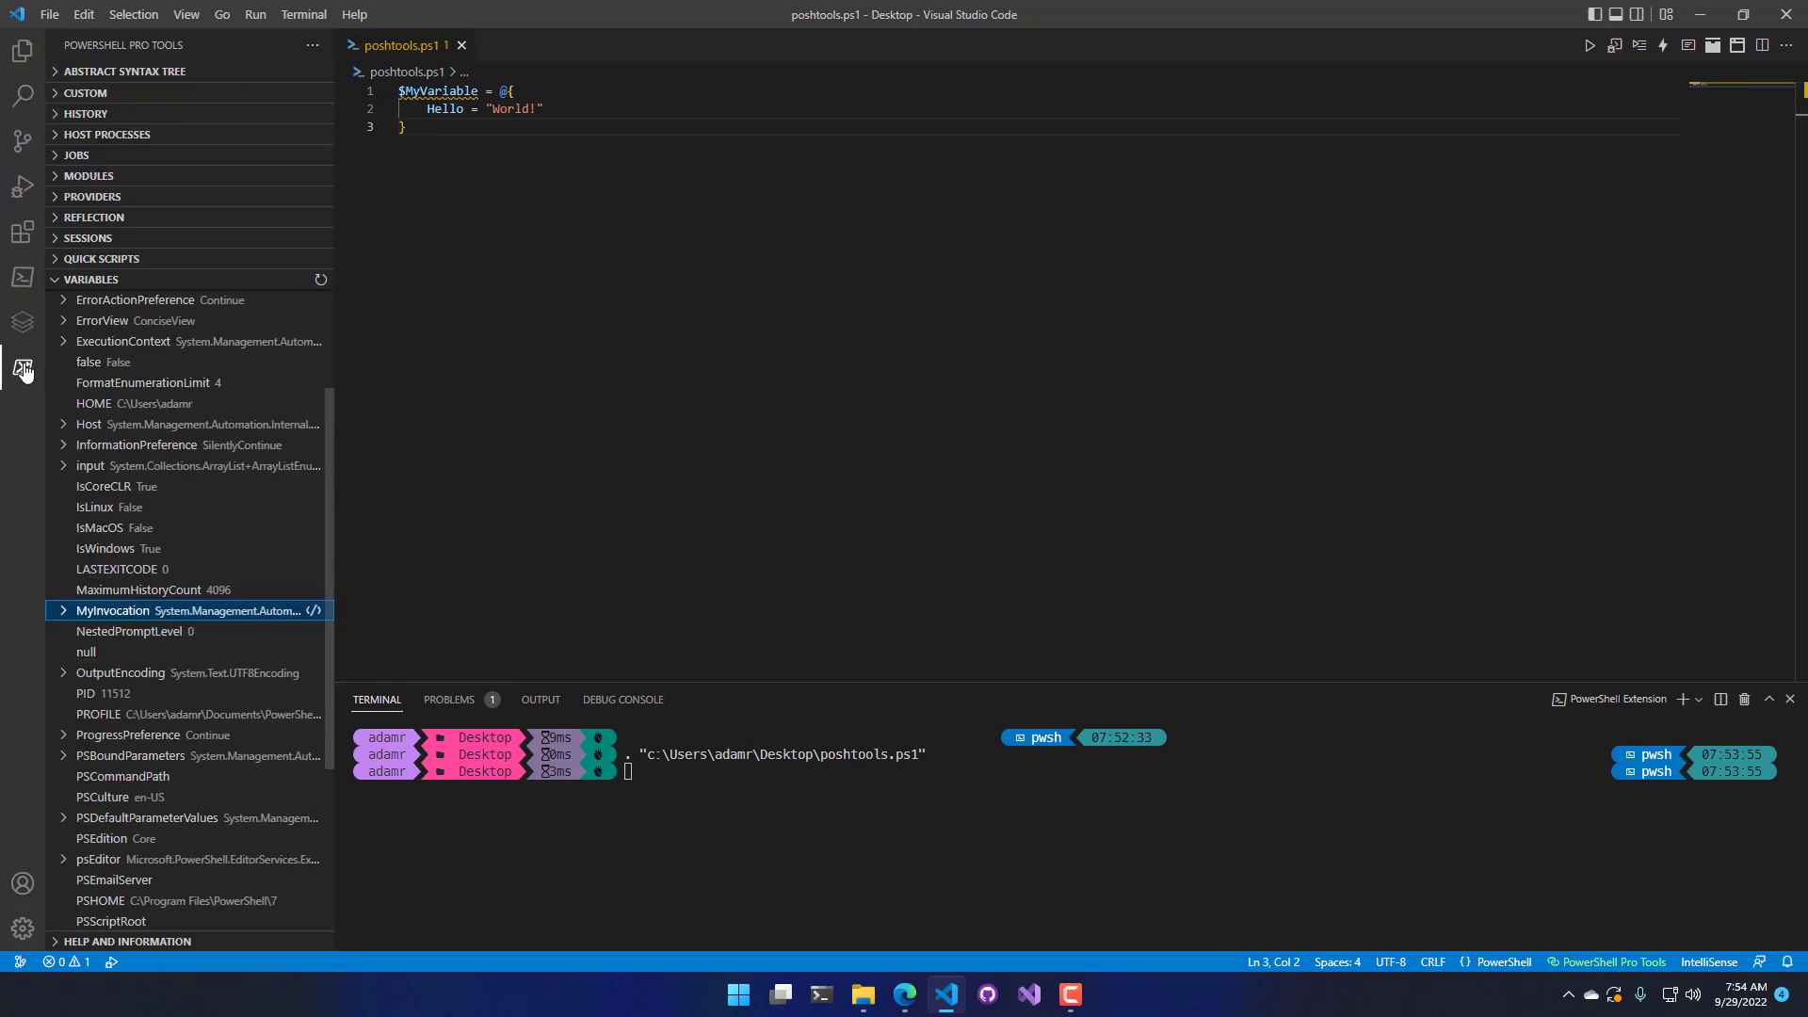
- Refresh Variables, expand the MyVariable hashtable, and select its Hello entry (value World!)
click(321, 278)
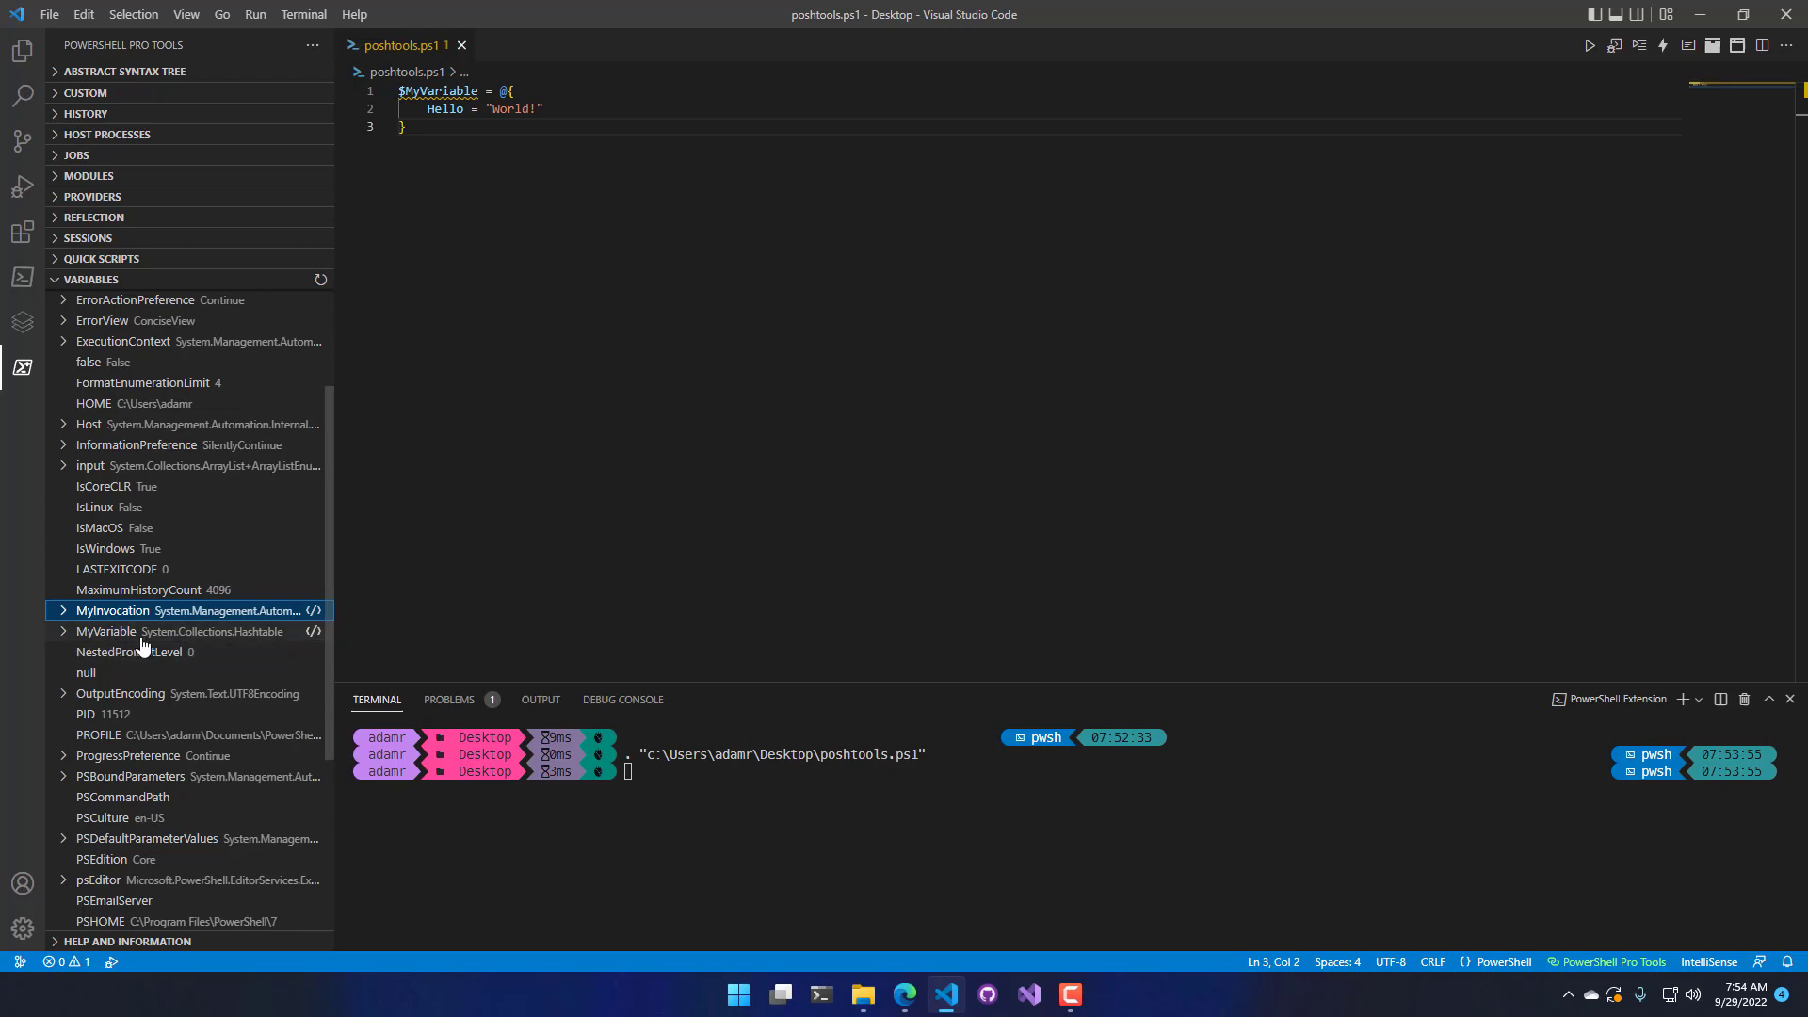
click(59, 633)
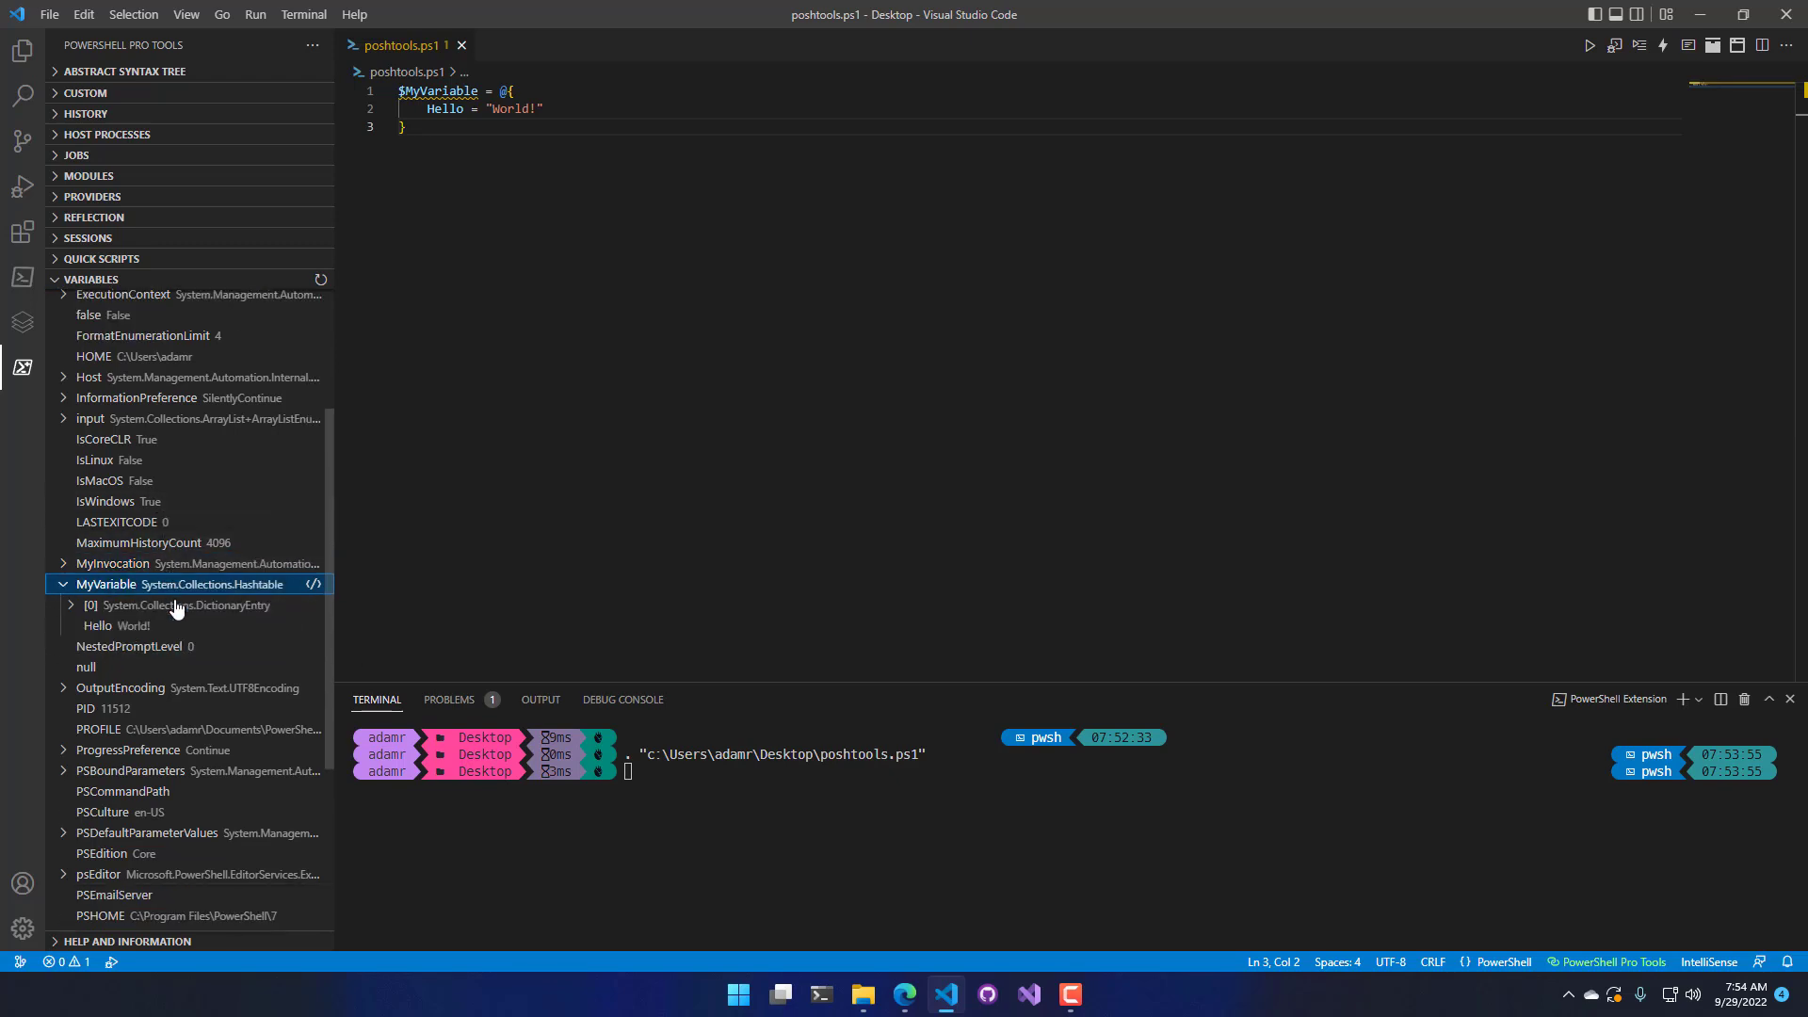
click(108, 637)
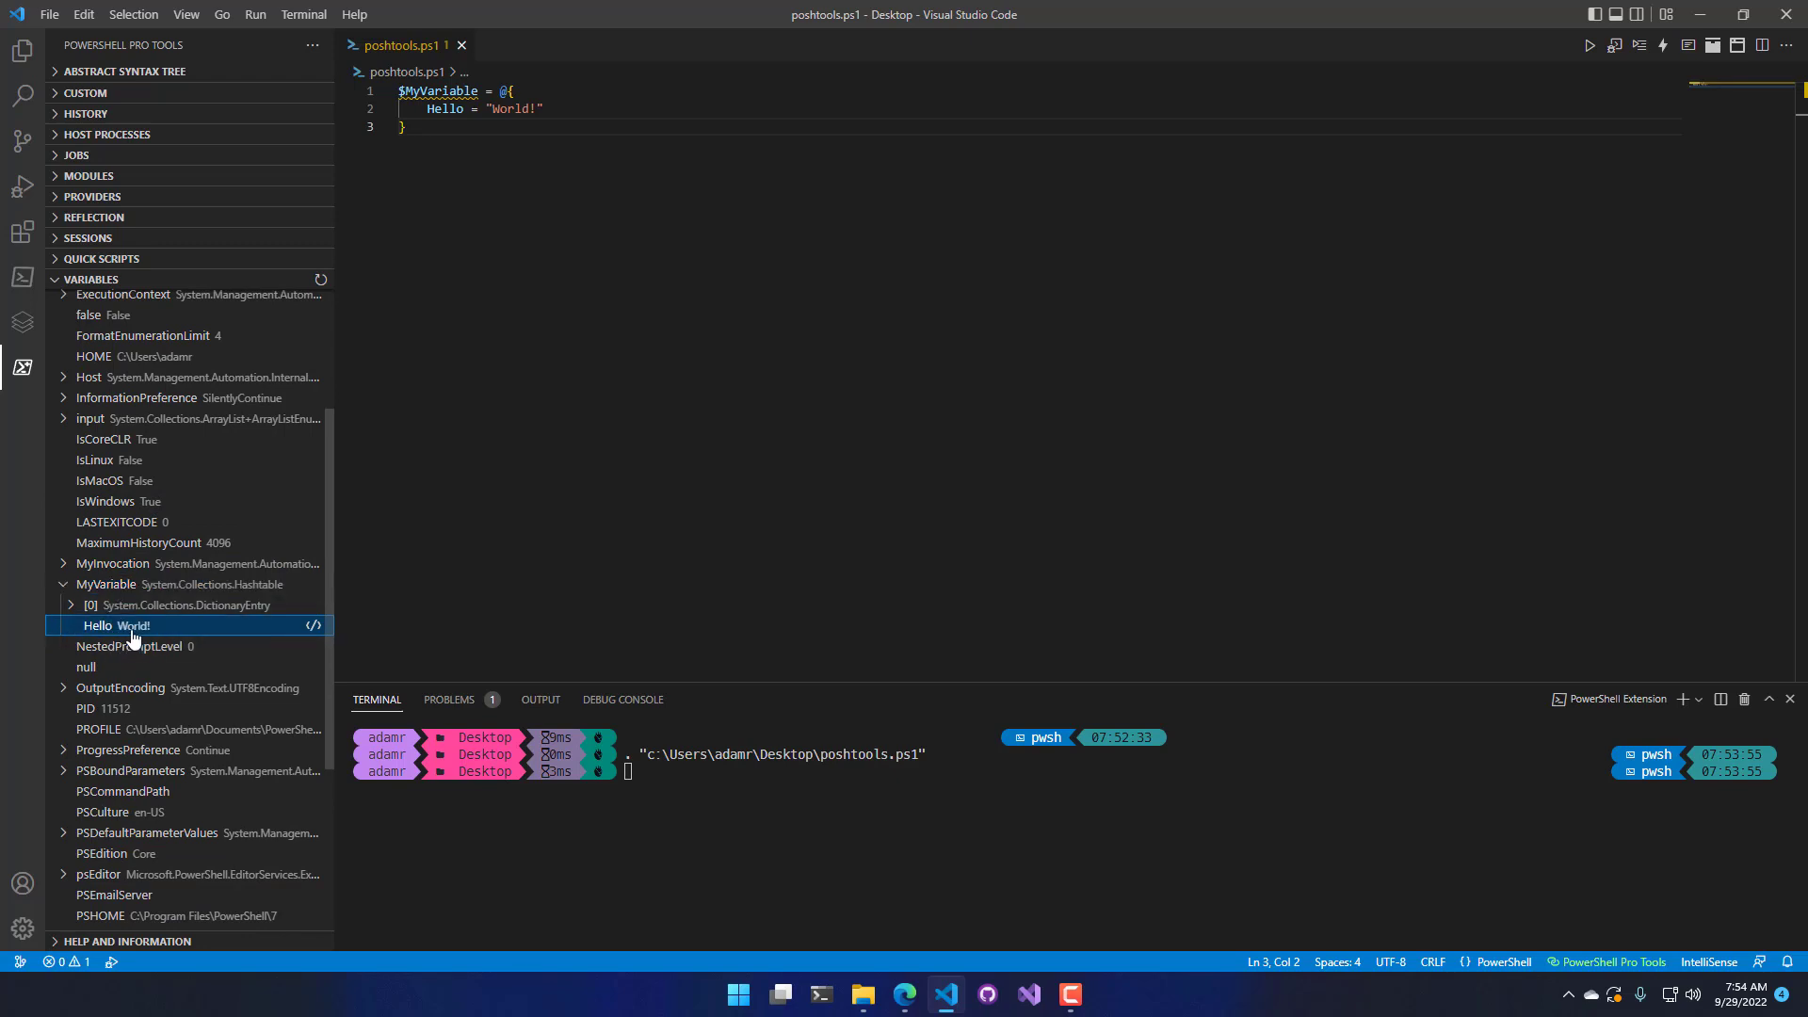
click(73, 607)
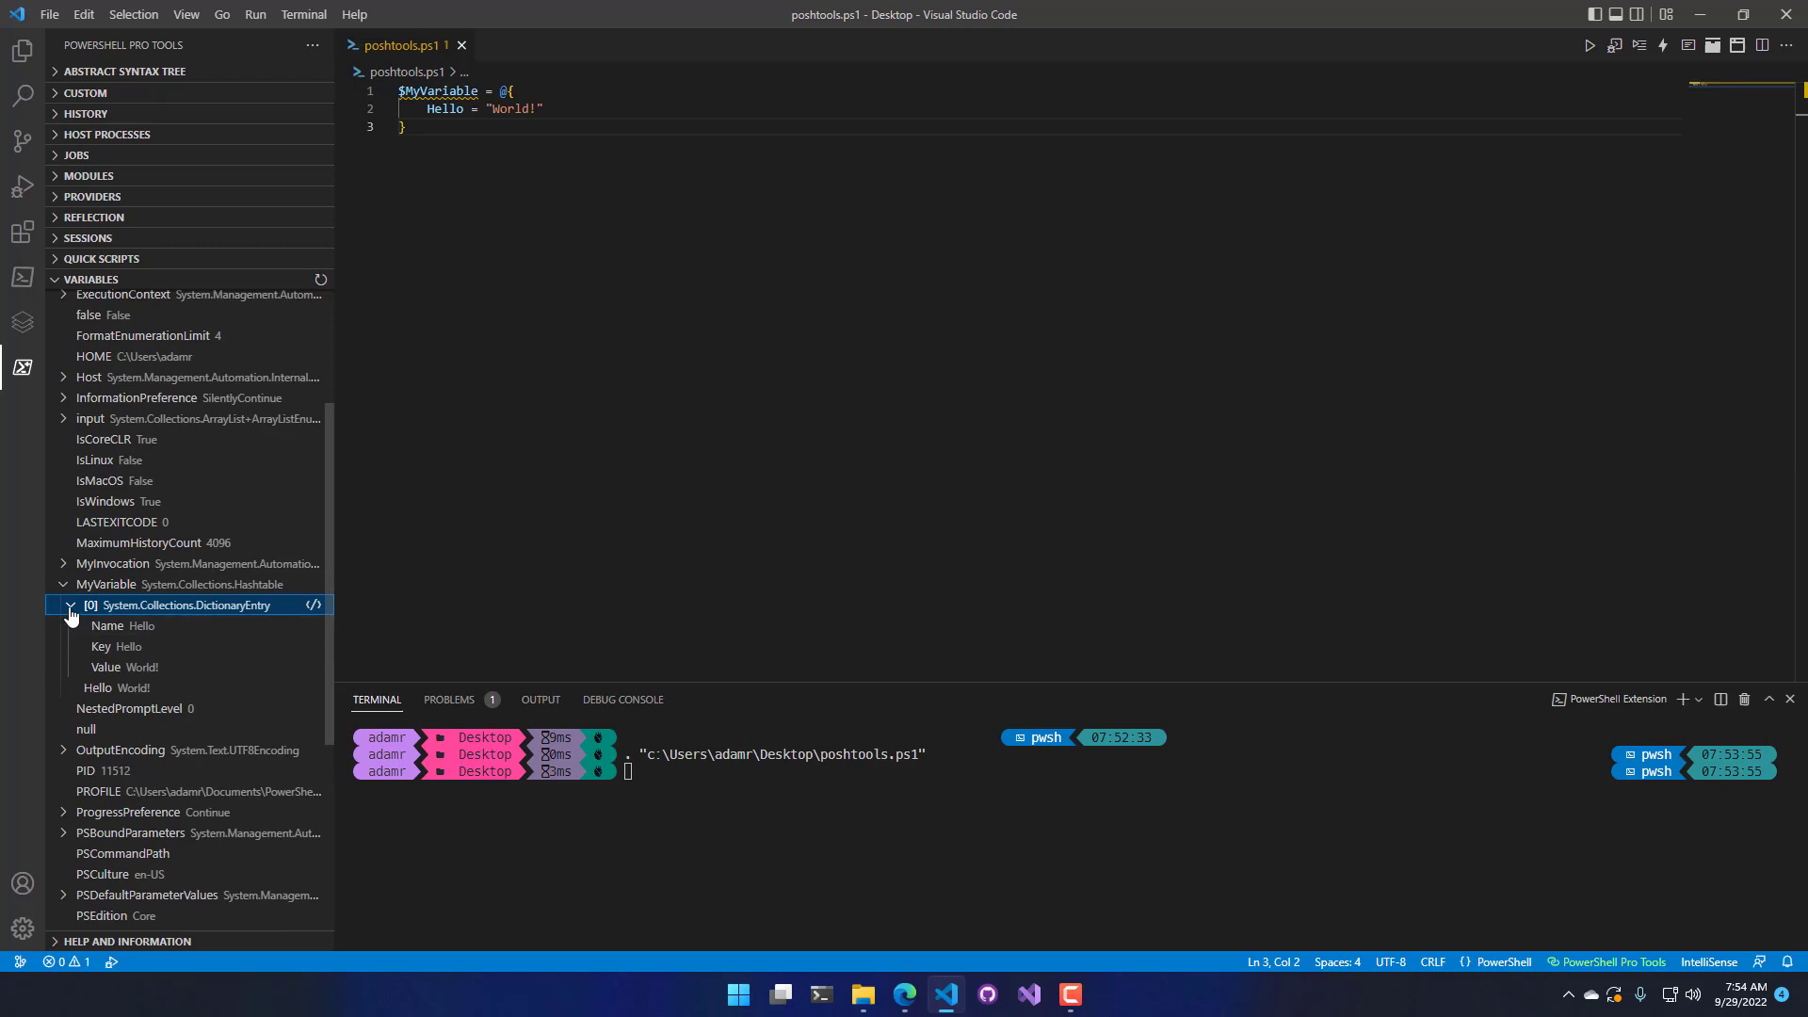
click(72, 606)
click(121, 627)
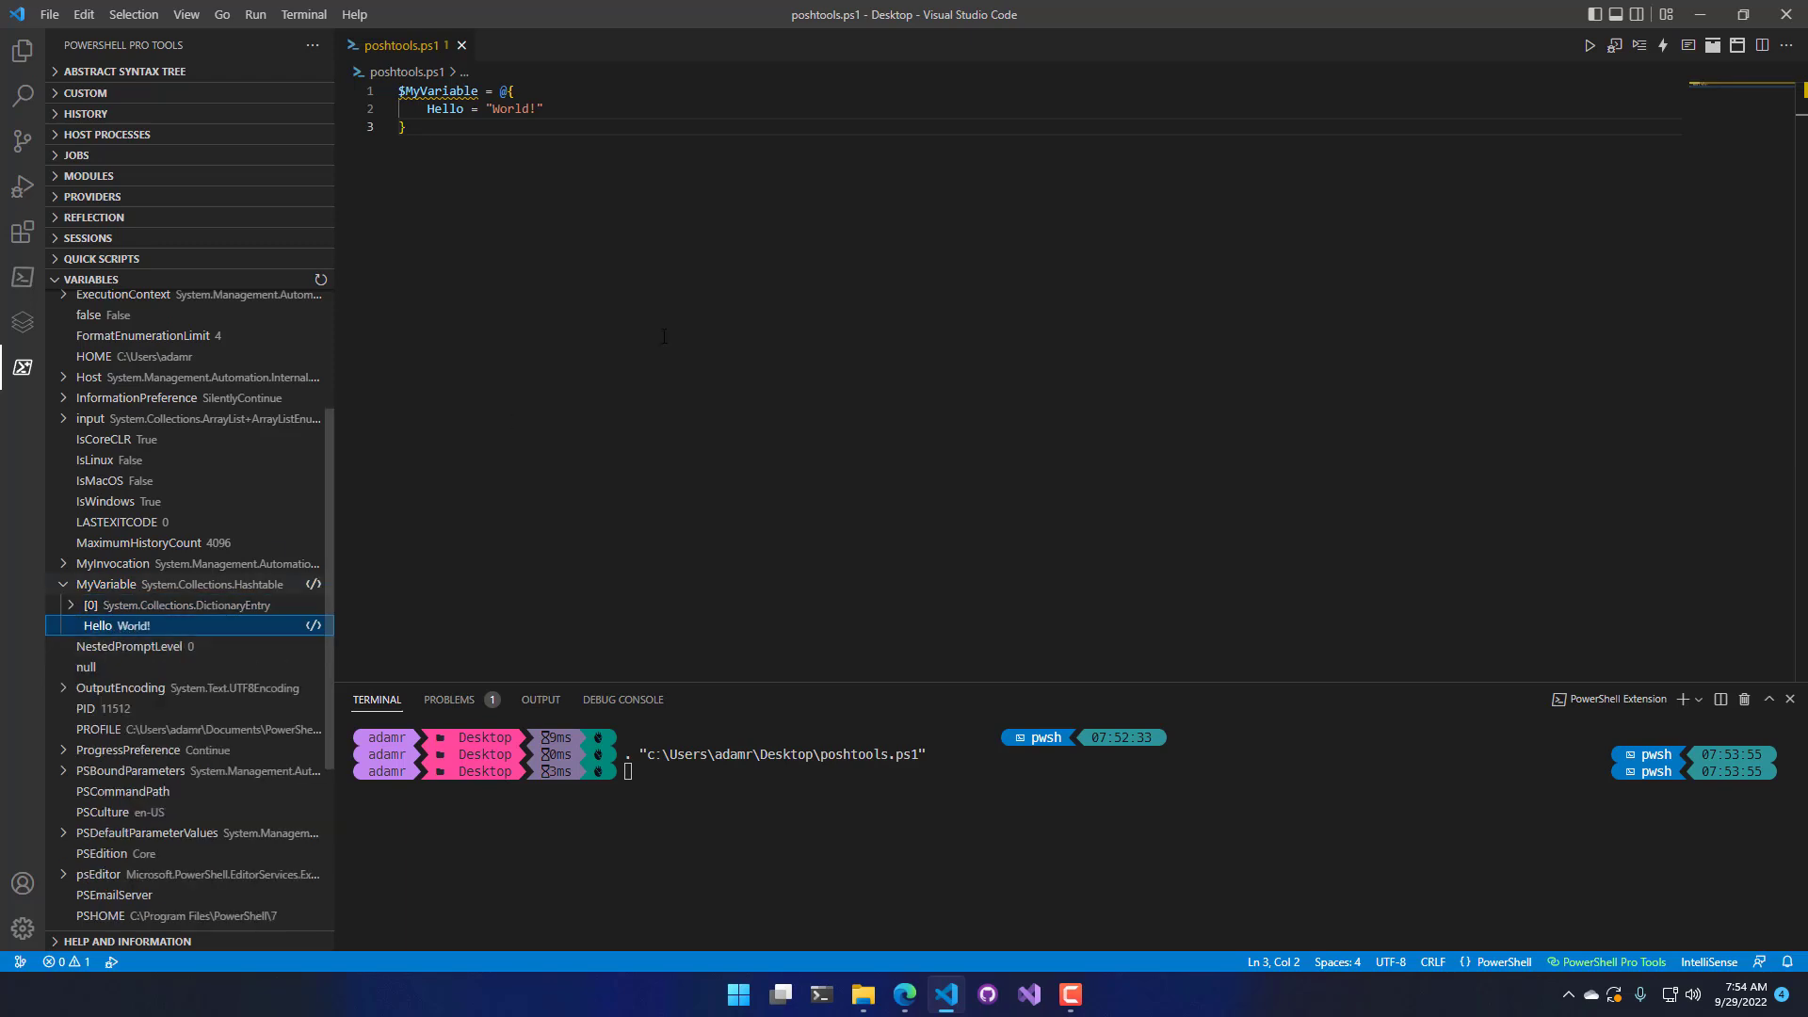
- Add blank lines after the hashtable and insert $MyVariable.Hello on line 5 from the Hello row
click(707, 298)
key(Return)
key(Return)
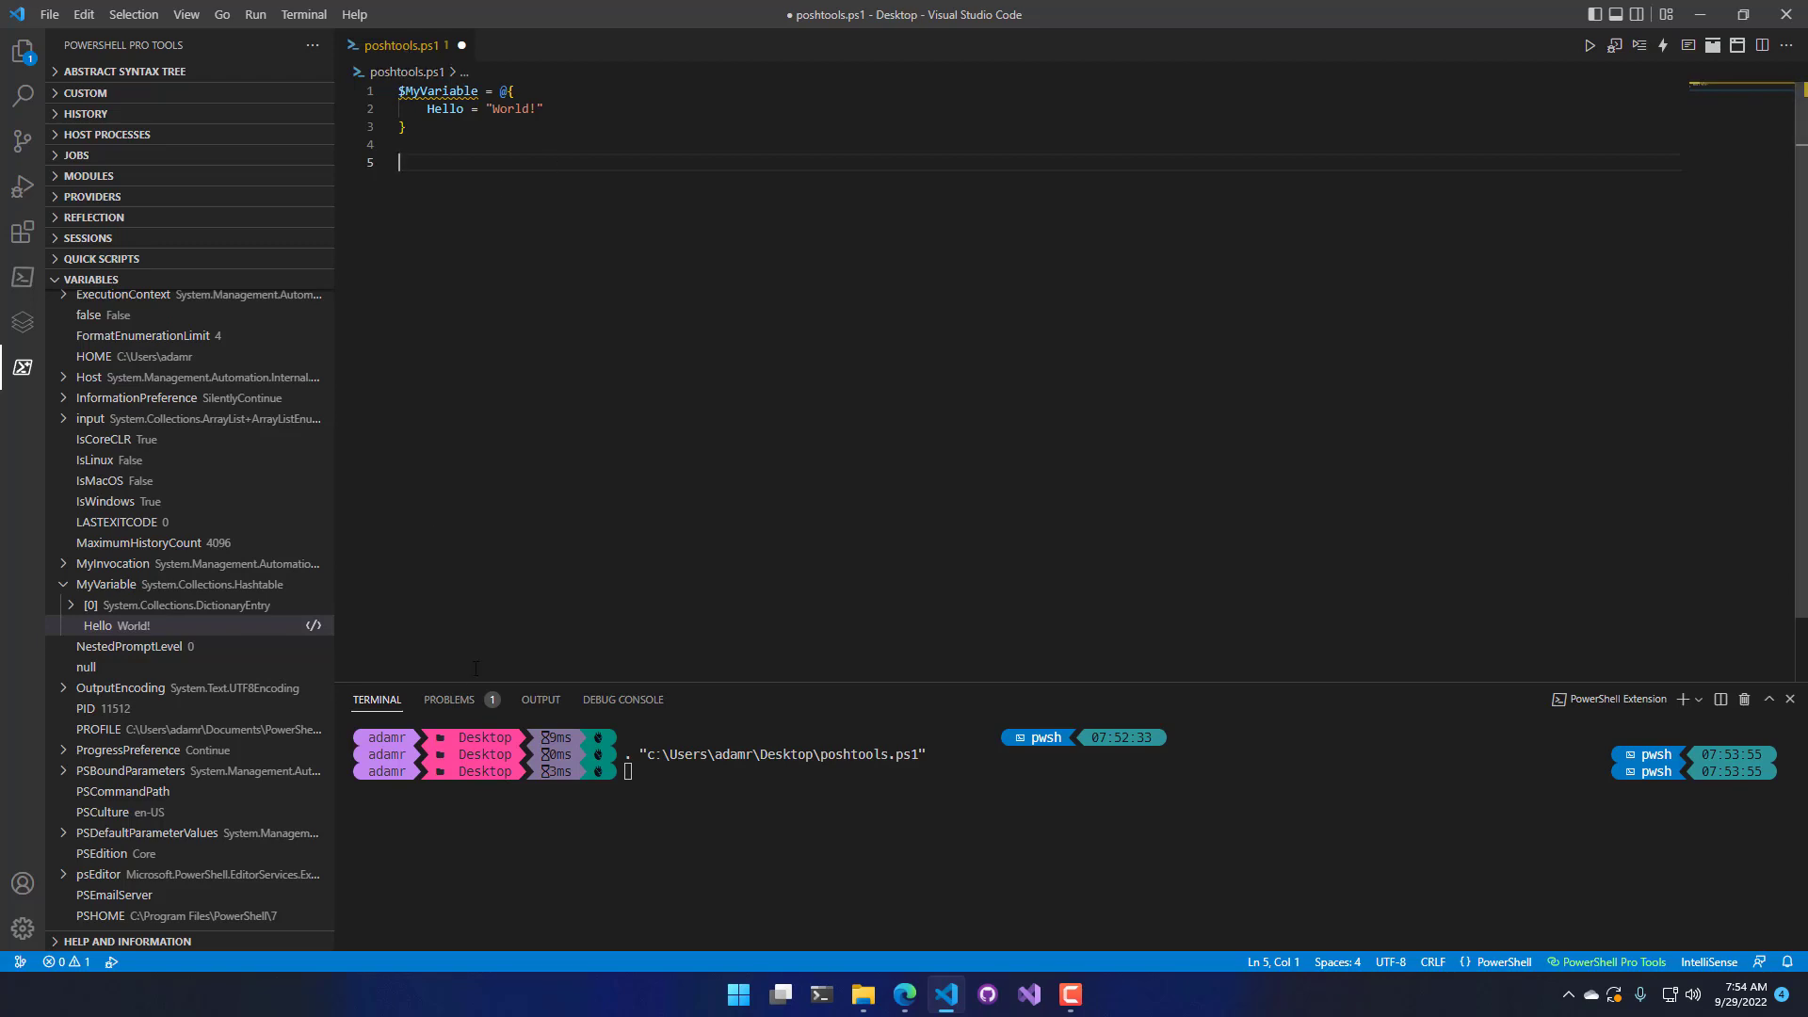
click(313, 625)
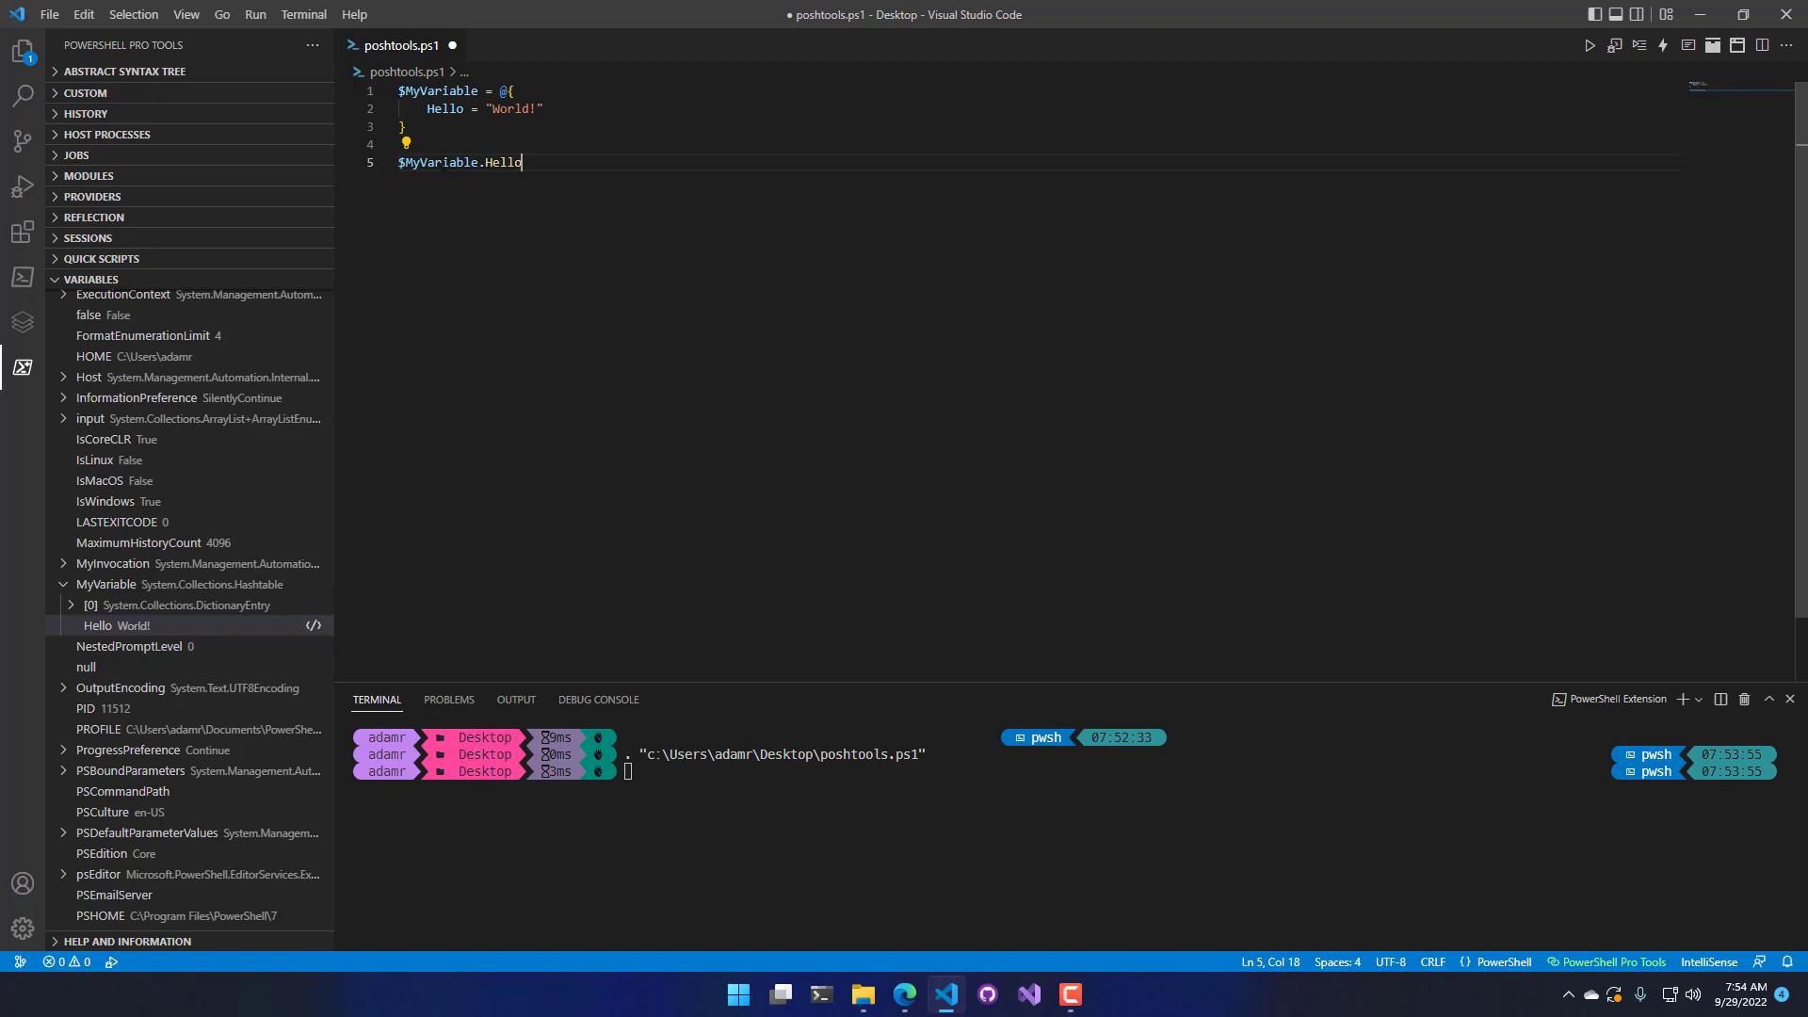
double_click(438, 162)
click(525, 163)
- Expand Host > Version in Variables to reveal its Major, Minor and Build values
double_click(426, 162)
double_click(503, 162)
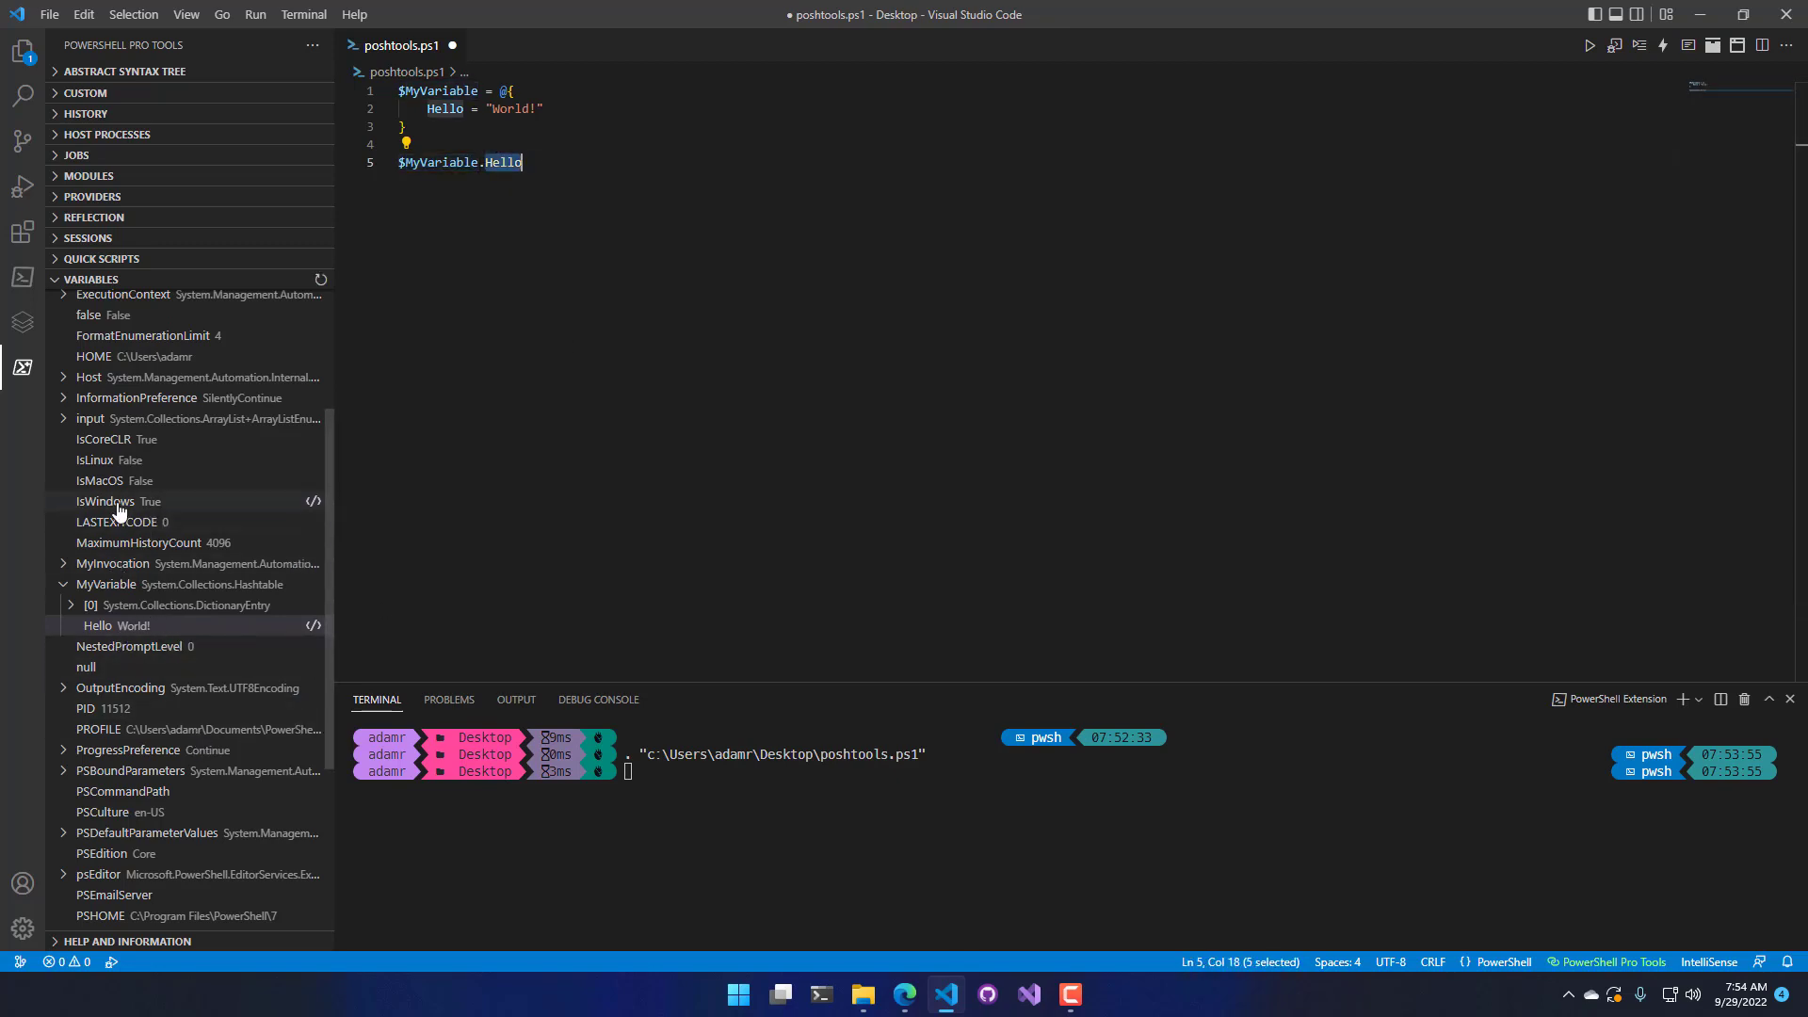
click(76, 381)
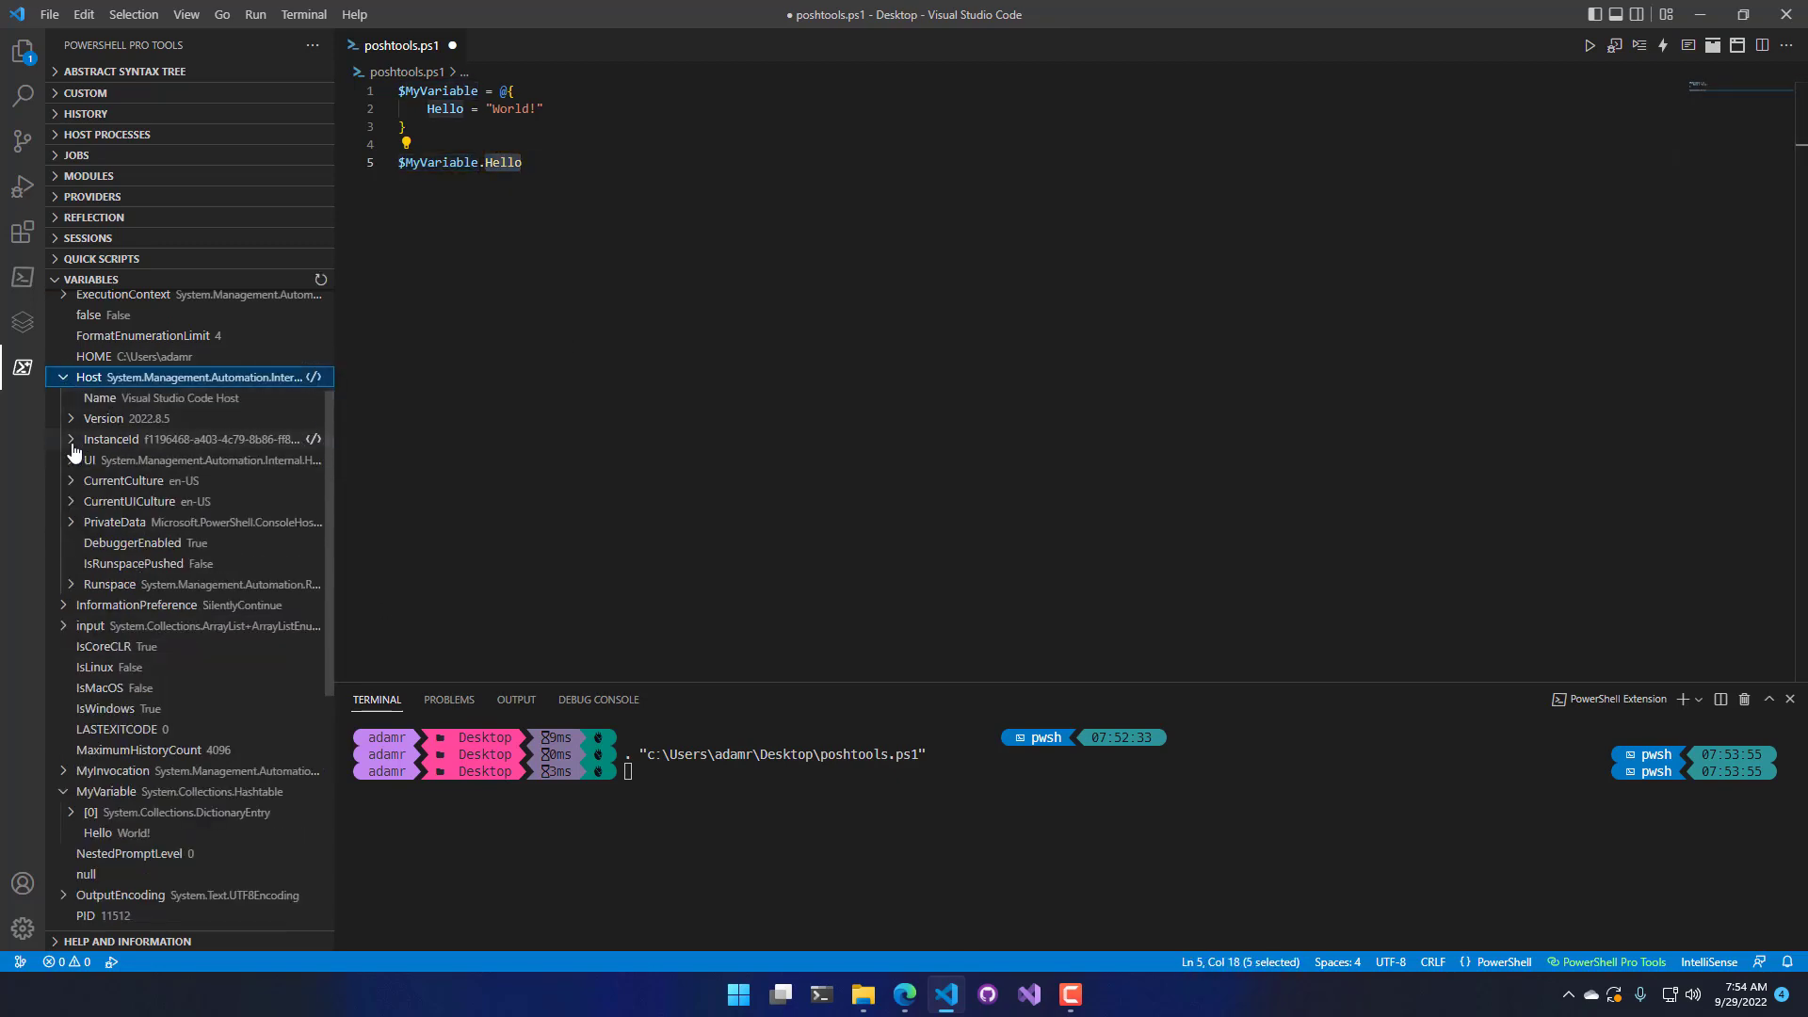
click(75, 424)
click(141, 440)
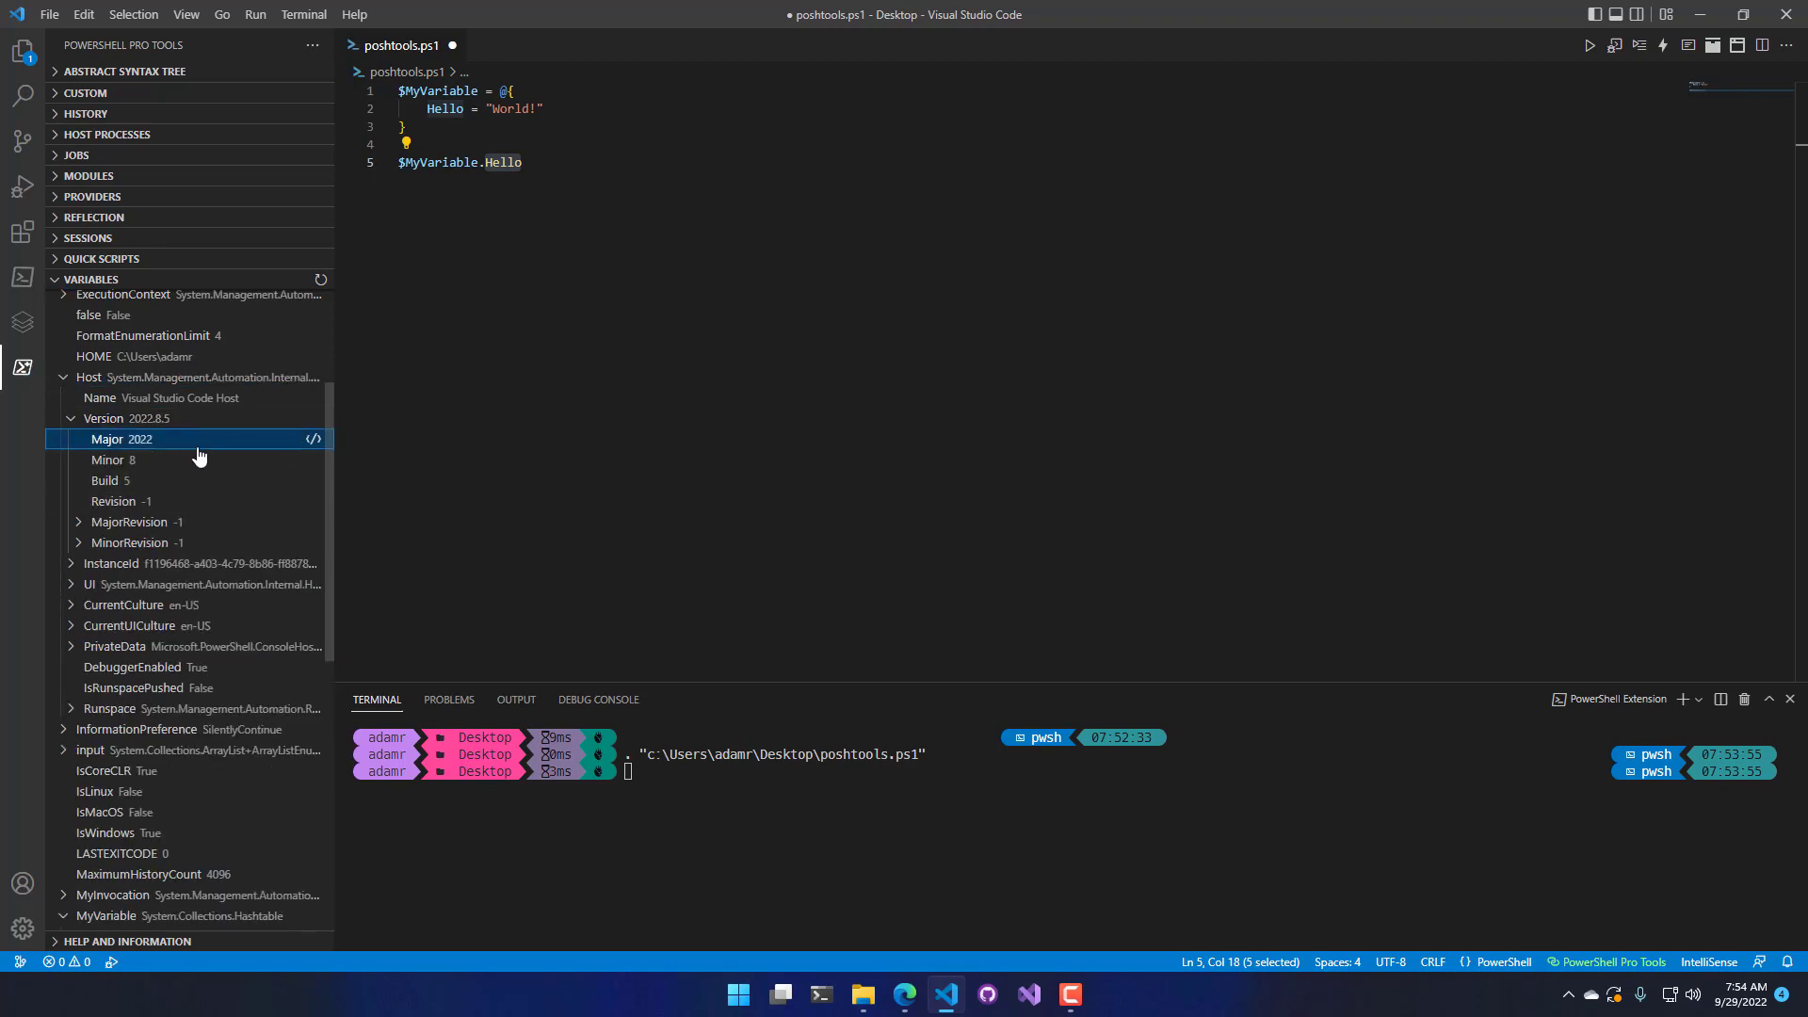
- Insert $Host.Version.Major on new line 7 from the Major row
click(775, 216)
key(Return)
key(Return)
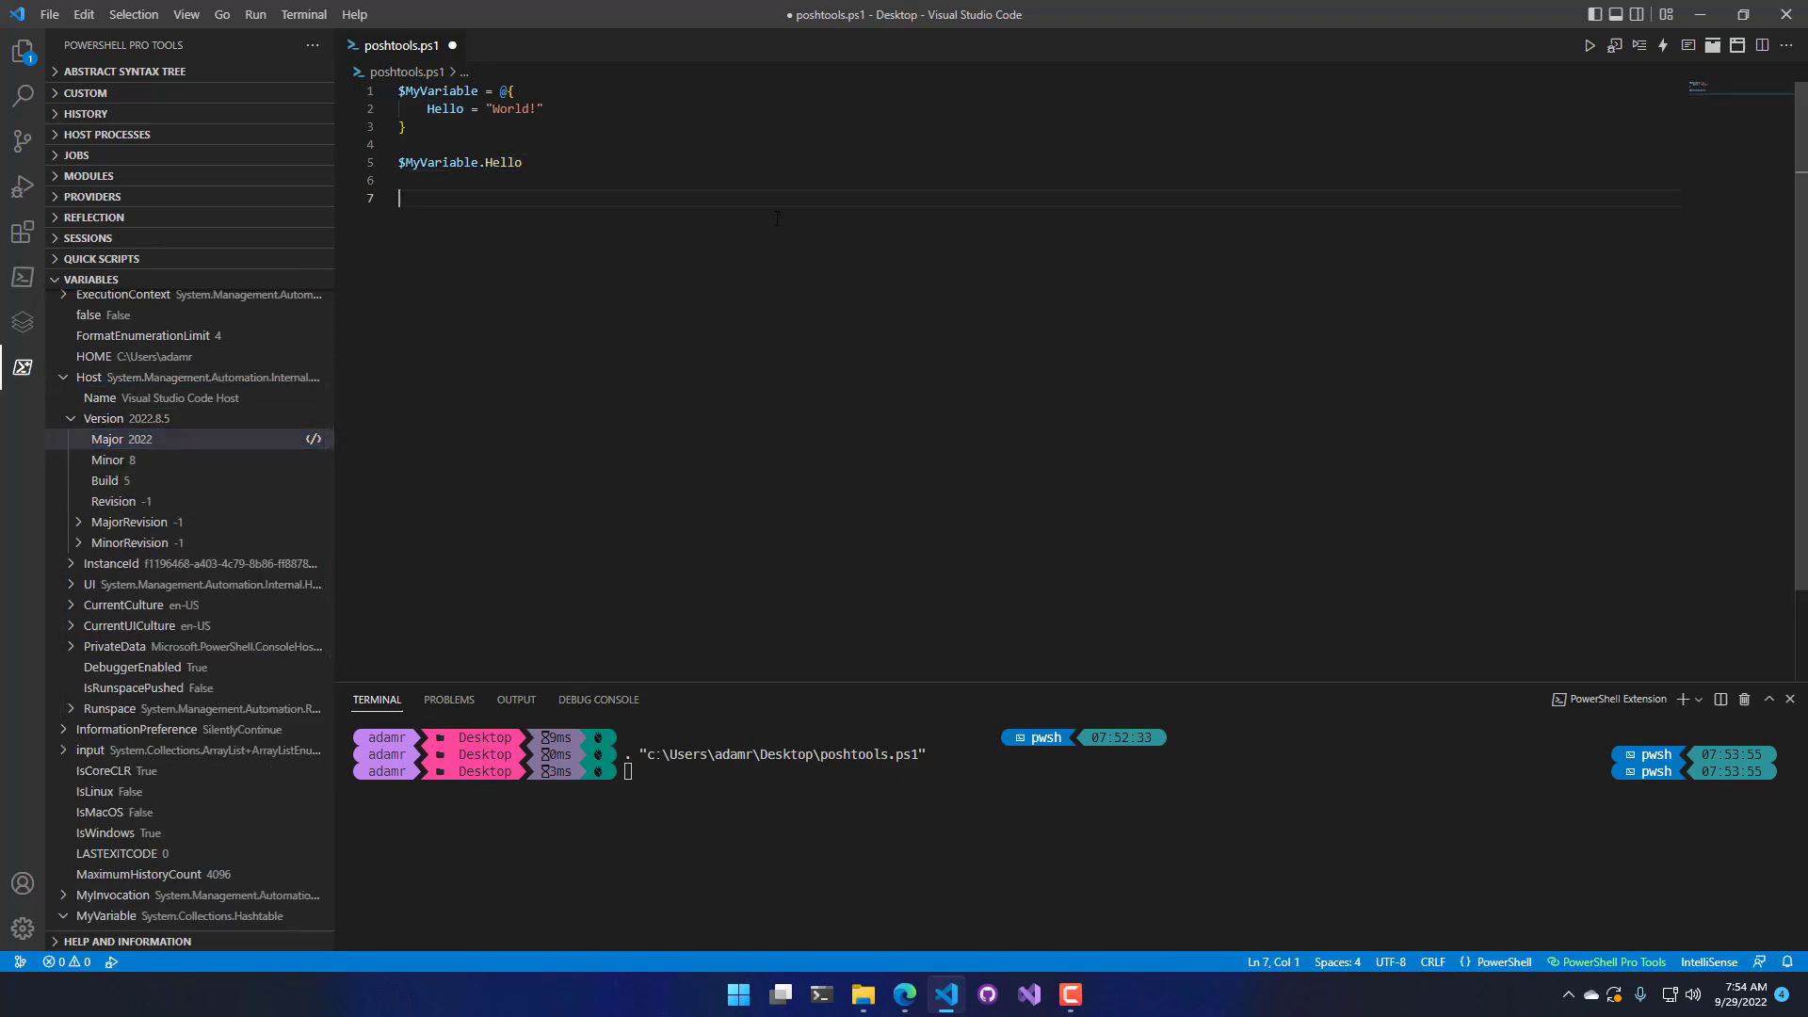
click(313, 440)
click(633, 186)
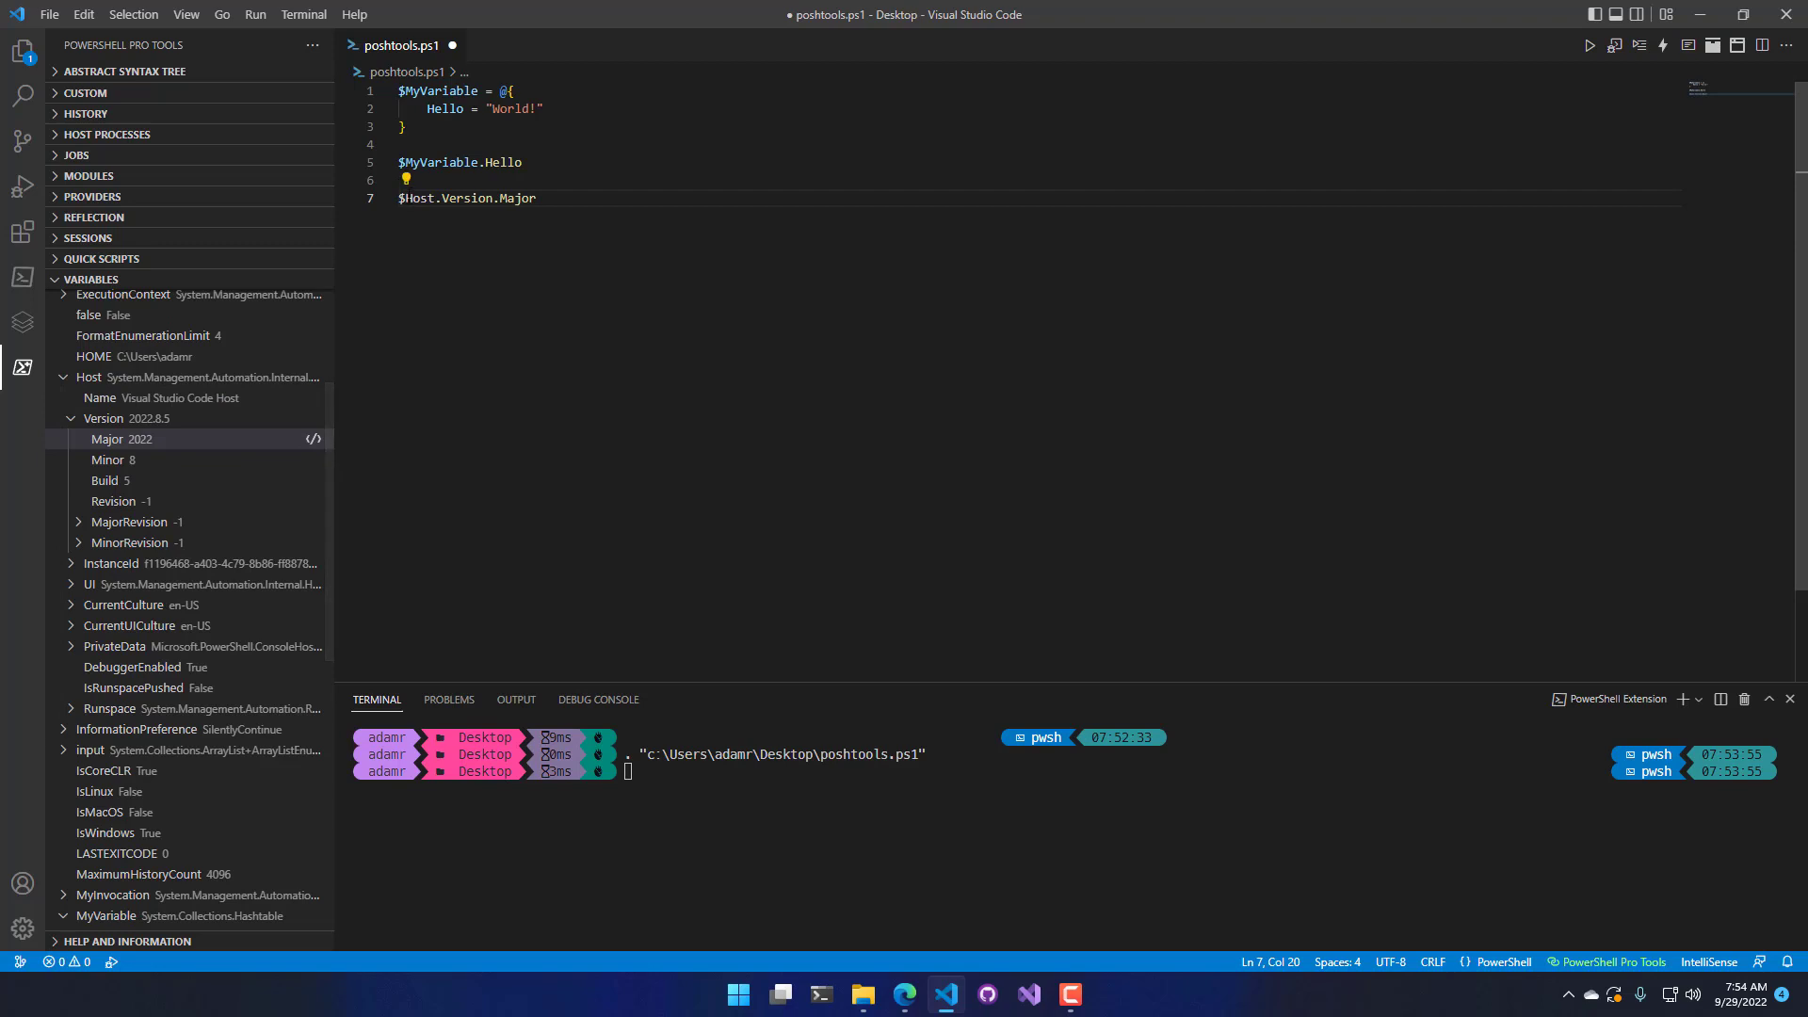